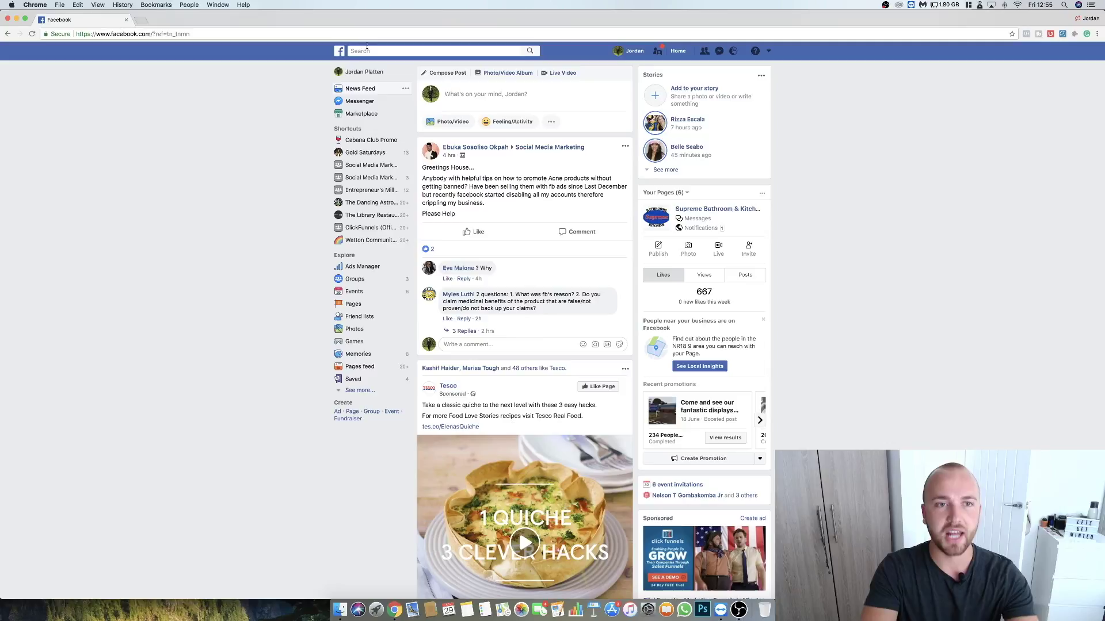
Step: Search 'restaurants london' and open the Buddha-Bar Restaurant London Page
{"action": "left_click", "coordinate": [367, 49]}
{"action": "type", "text": "restau"}
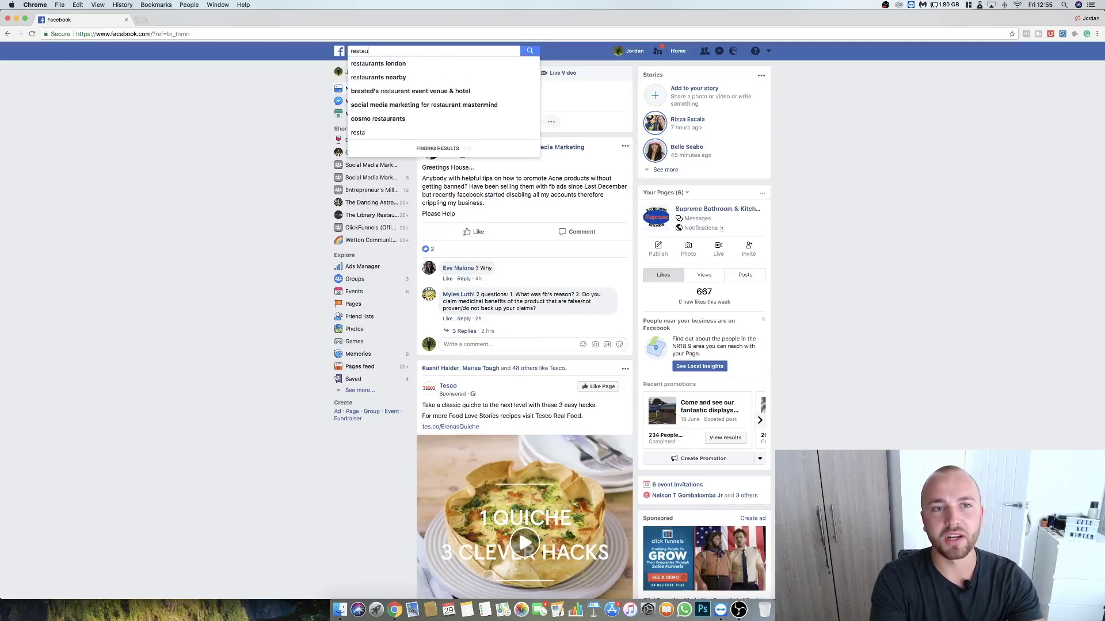
{"action": "type", "text": "rants"}
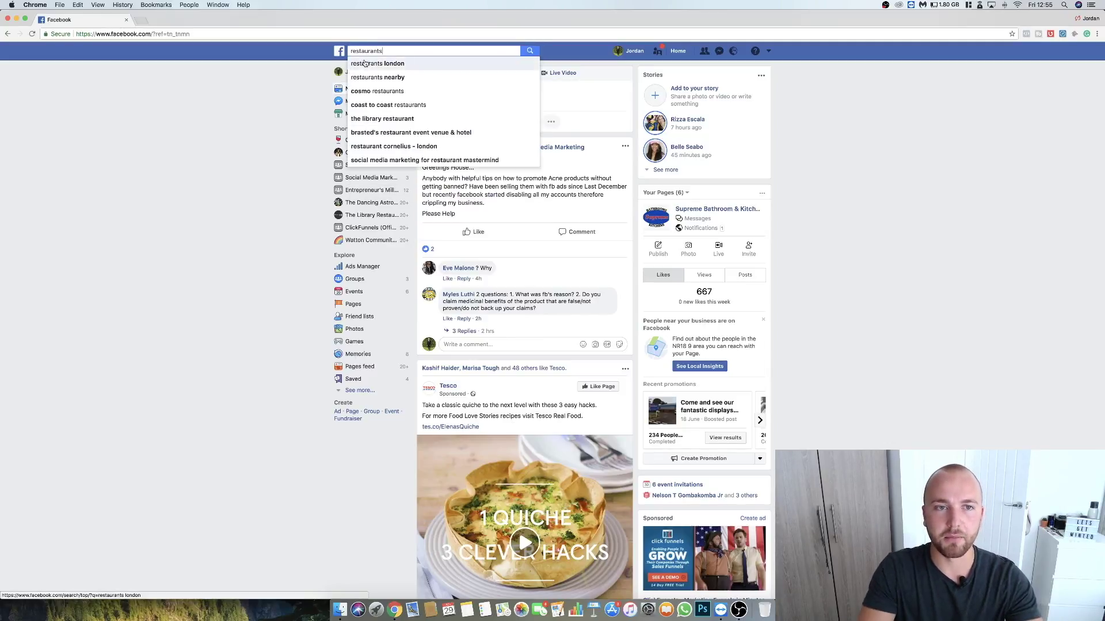
{"action": "left_click", "coordinate": [367, 63]}
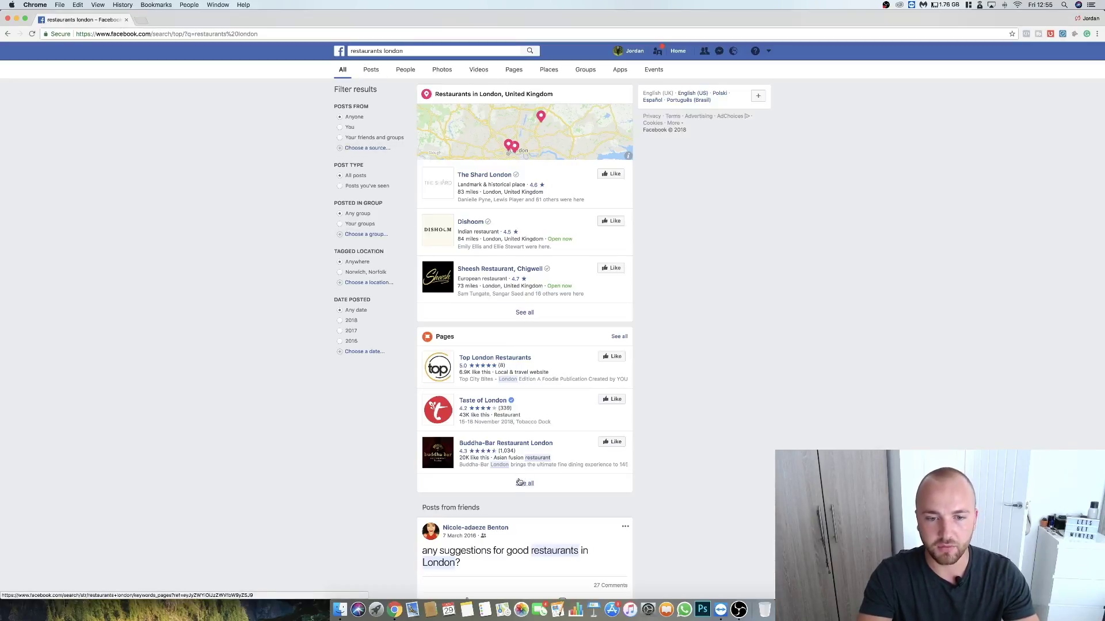
{"action": "left_click", "coordinate": [541, 447]}
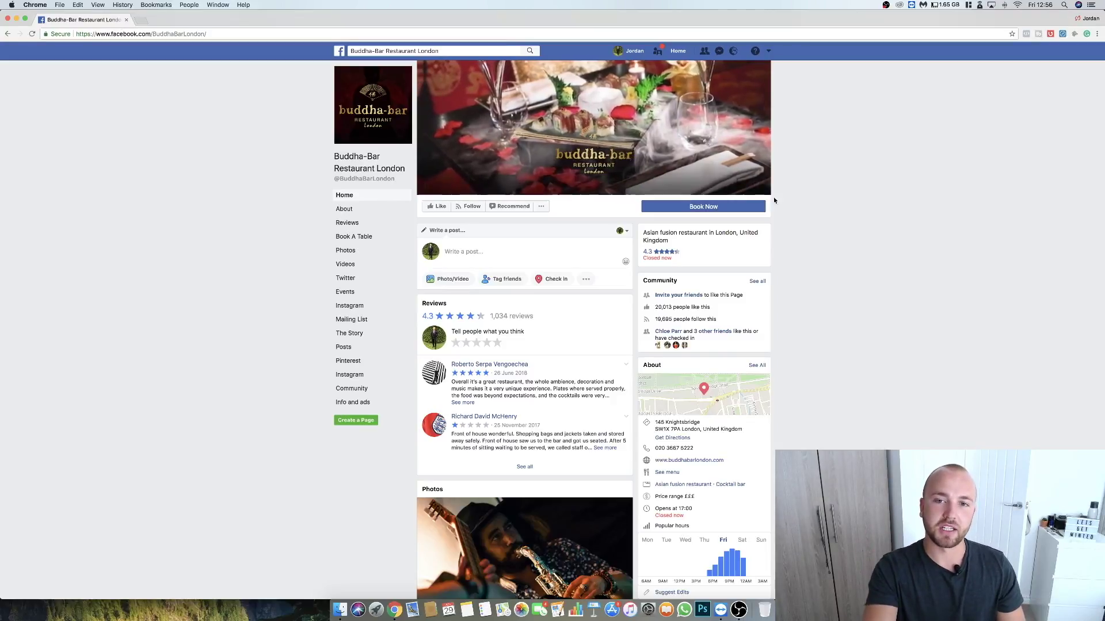
Step: Browse Buddha-Bar's Info and ads, viewing the beef short rib photo and skipping ahead in the cocktail video
{"action": "left_click", "coordinate": [340, 403]}
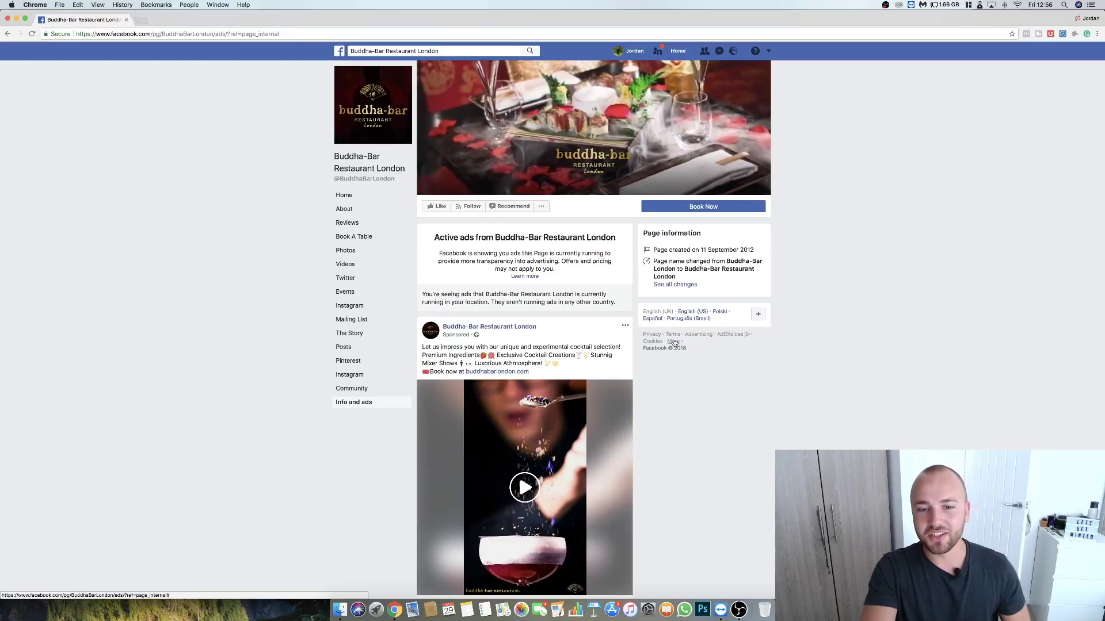
{"action": "scroll", "coordinate": [674, 343], "scroll_direction": "down", "scroll_amount": 1}
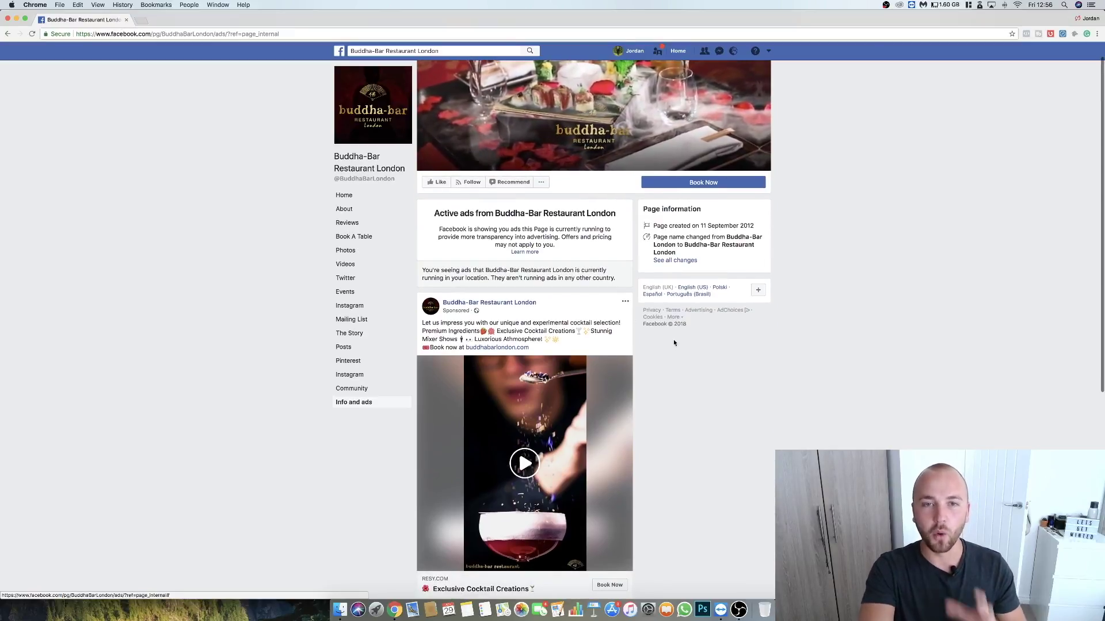
{"action": "scroll", "coordinate": [675, 342], "scroll_direction": "down", "scroll_amount": 2}
{"action": "scroll", "coordinate": [674, 342], "scroll_direction": "down", "scroll_amount": 2}
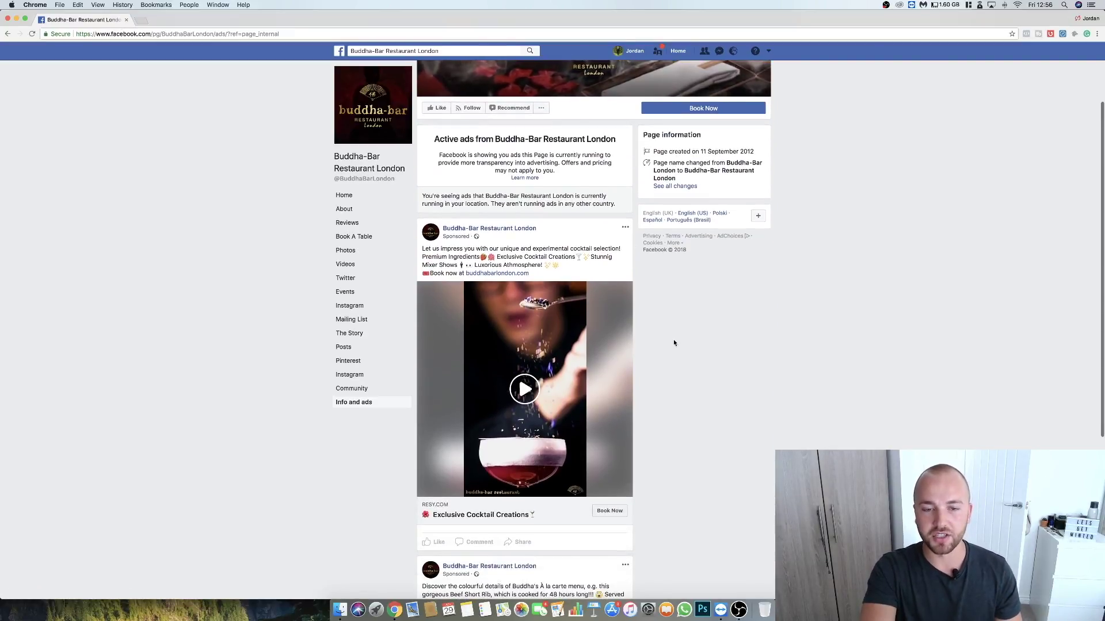
{"action": "scroll", "coordinate": [674, 343], "scroll_direction": "down", "scroll_amount": 3}
{"action": "scroll", "coordinate": [674, 342], "scroll_direction": "down", "scroll_amount": 2}
{"action": "scroll", "coordinate": [674, 343], "scroll_direction": "down", "scroll_amount": 2}
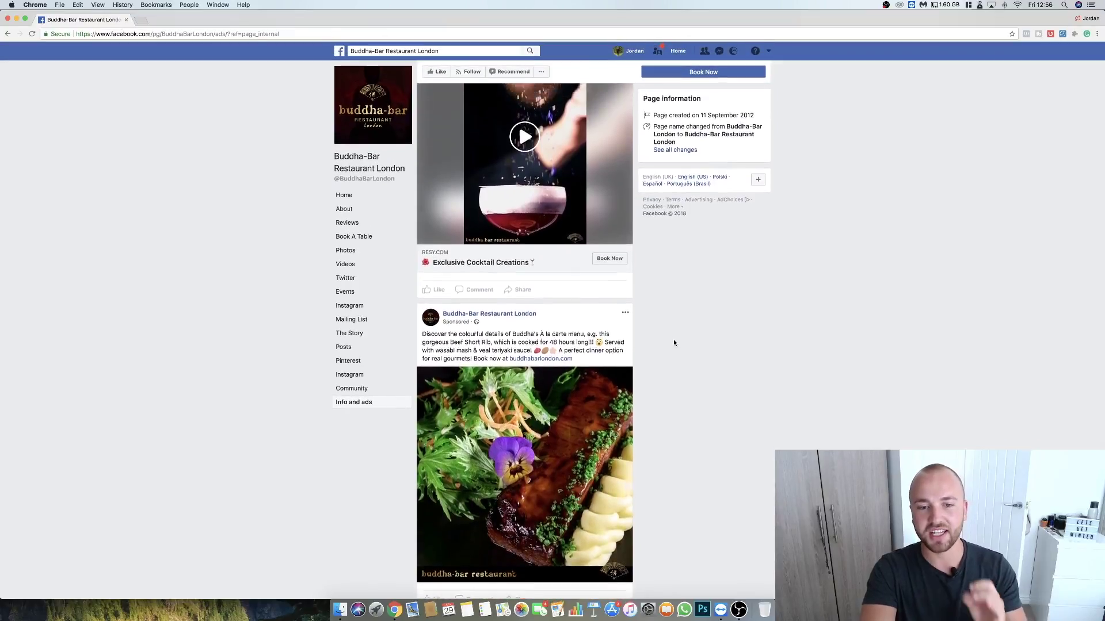
{"action": "left_click", "coordinate": [567, 441]}
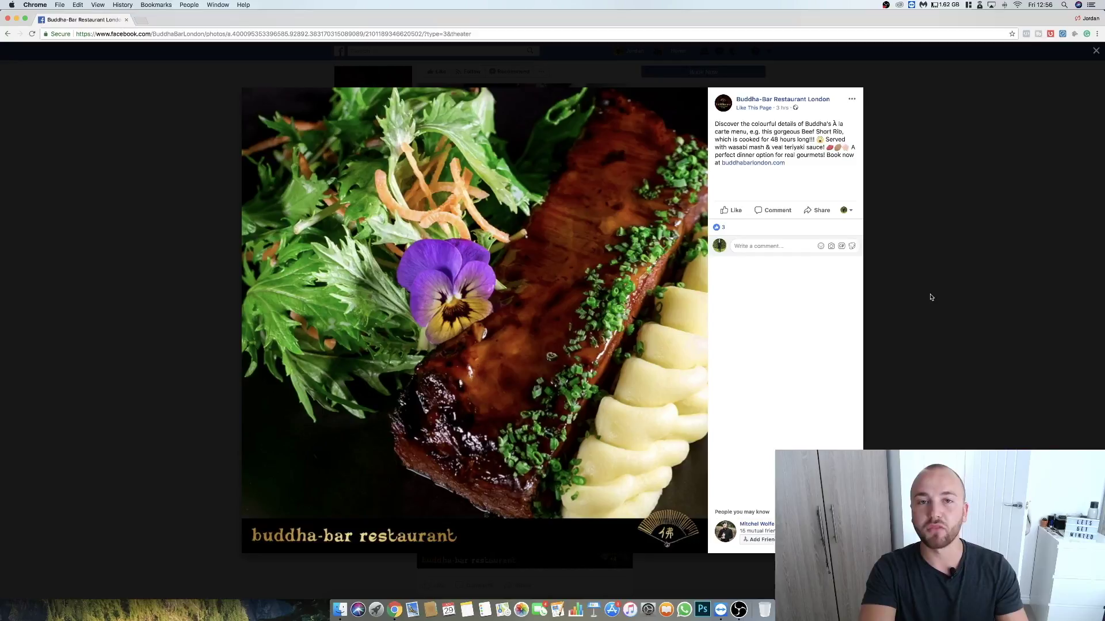
{"action": "left_click", "coordinate": [920, 197]}
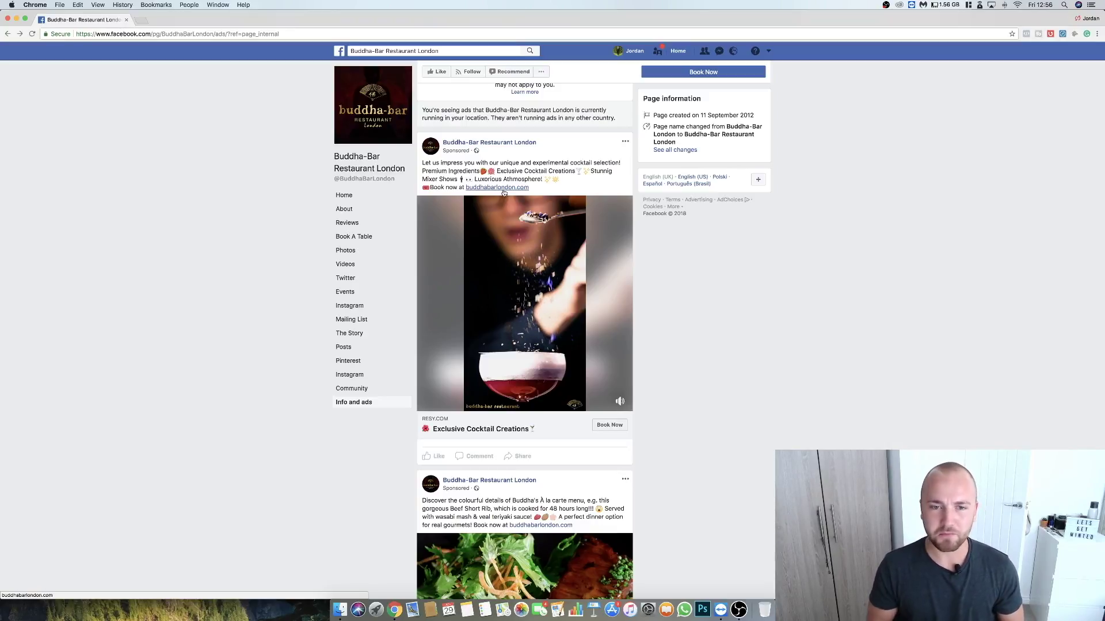
{"action": "mouse_move", "coordinate": [525, 302]}
{"action": "left_click_drag", "start_coordinate": [477, 403], "coordinate": [530, 405]}
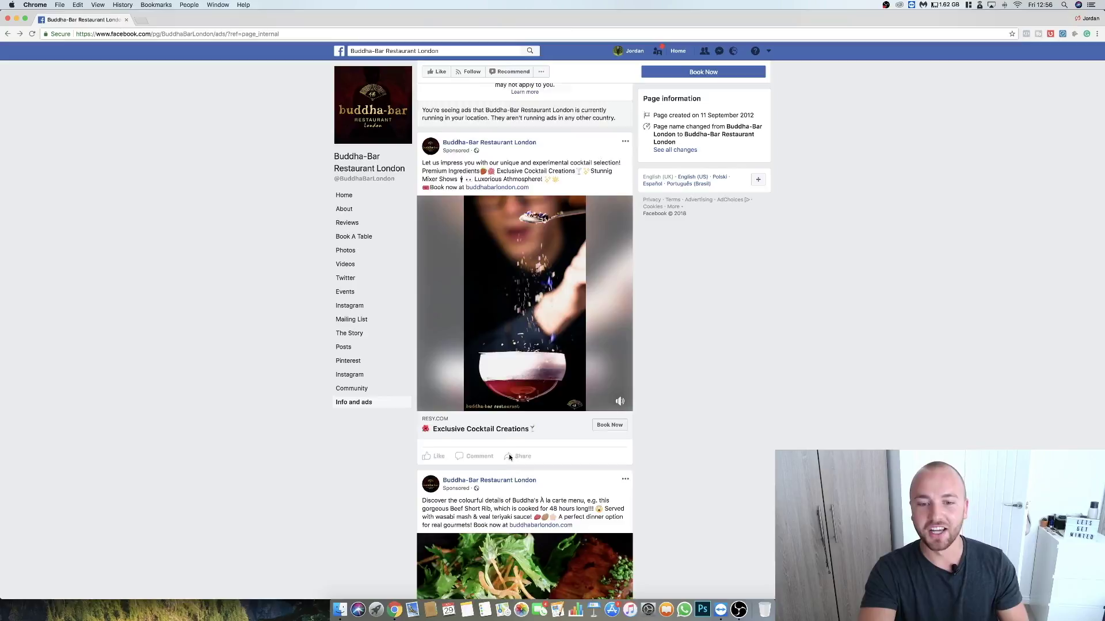
{"action": "scroll", "coordinate": [504, 431], "scroll_direction": "down", "scroll_amount": 3}
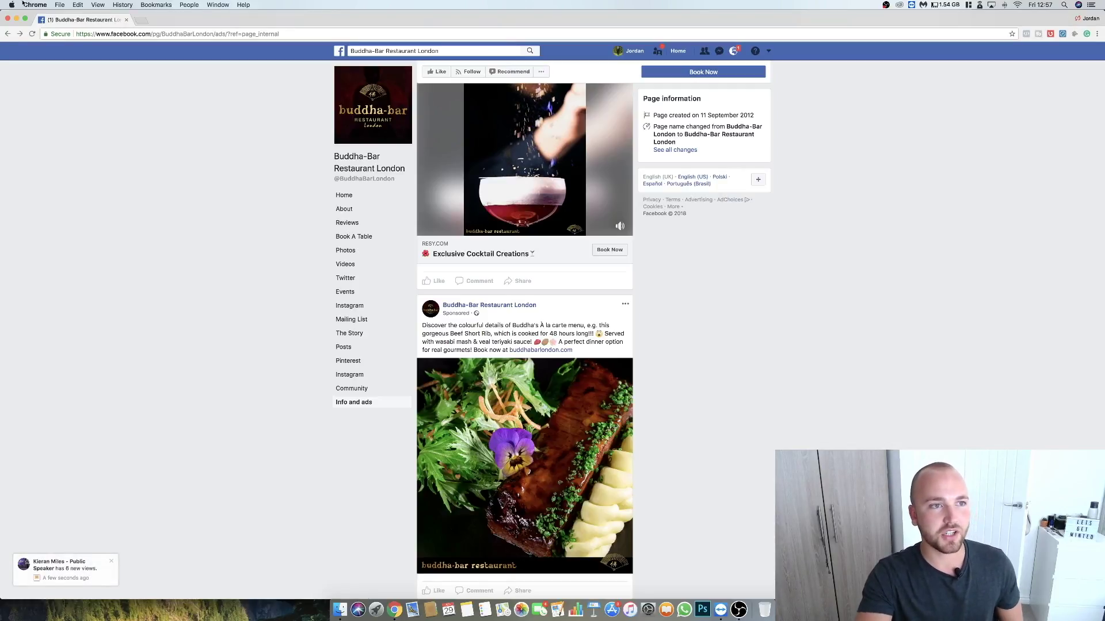
Step: Search 'restaurants cornwall' and open Joey's Restaurants Cornwall from the full Pages list
{"action": "left_click", "coordinate": [8, 35]}
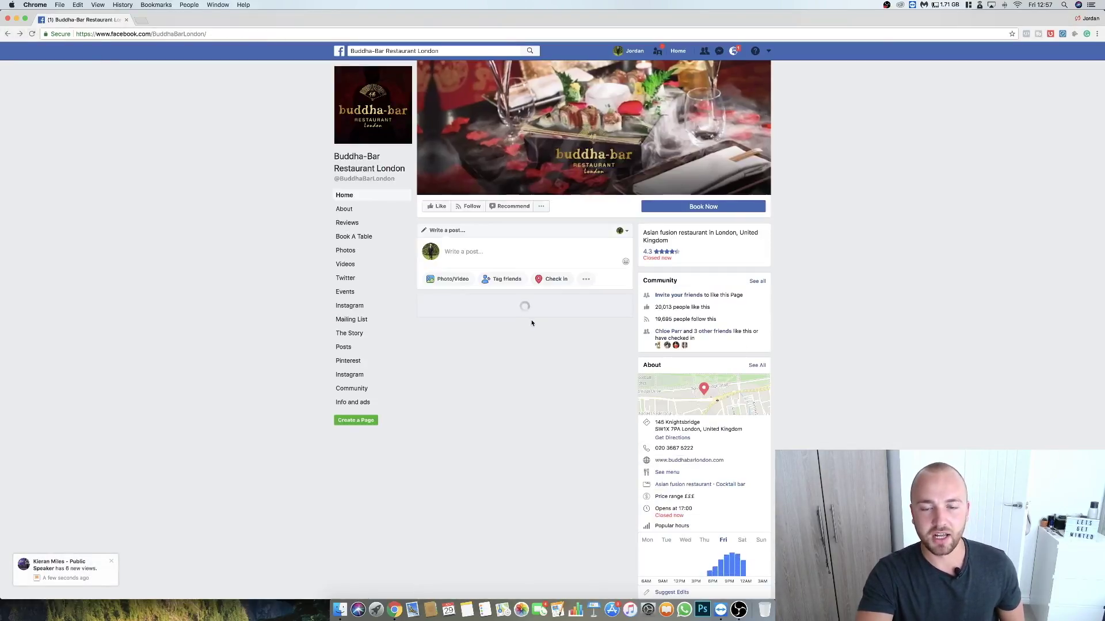
{"action": "left_click", "coordinate": [440, 50]}
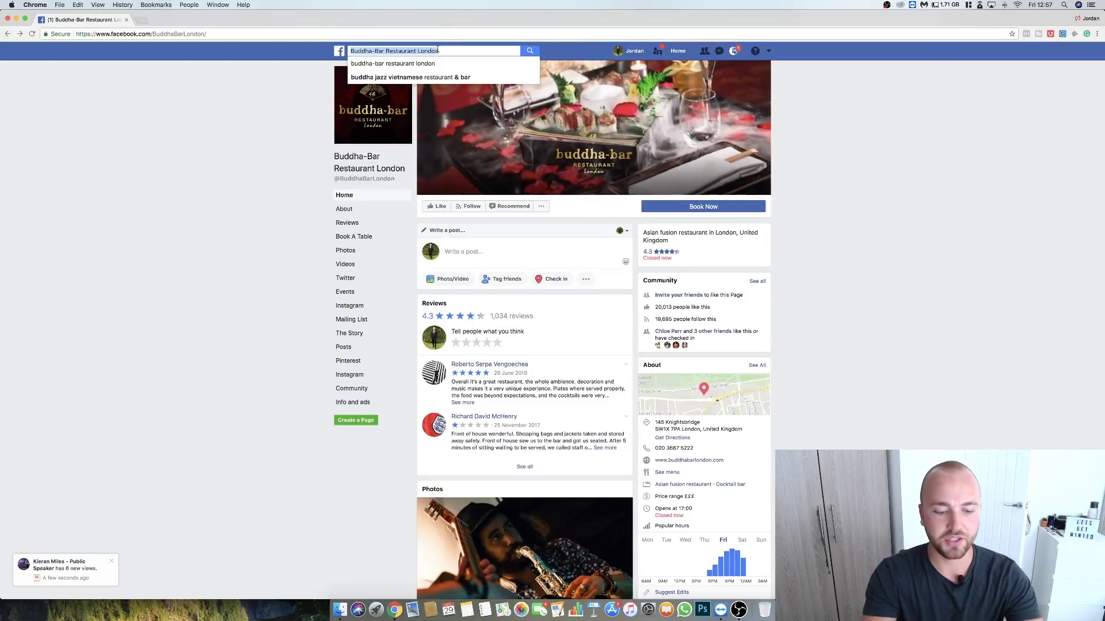
{"action": "type", "text": "restaurants "}
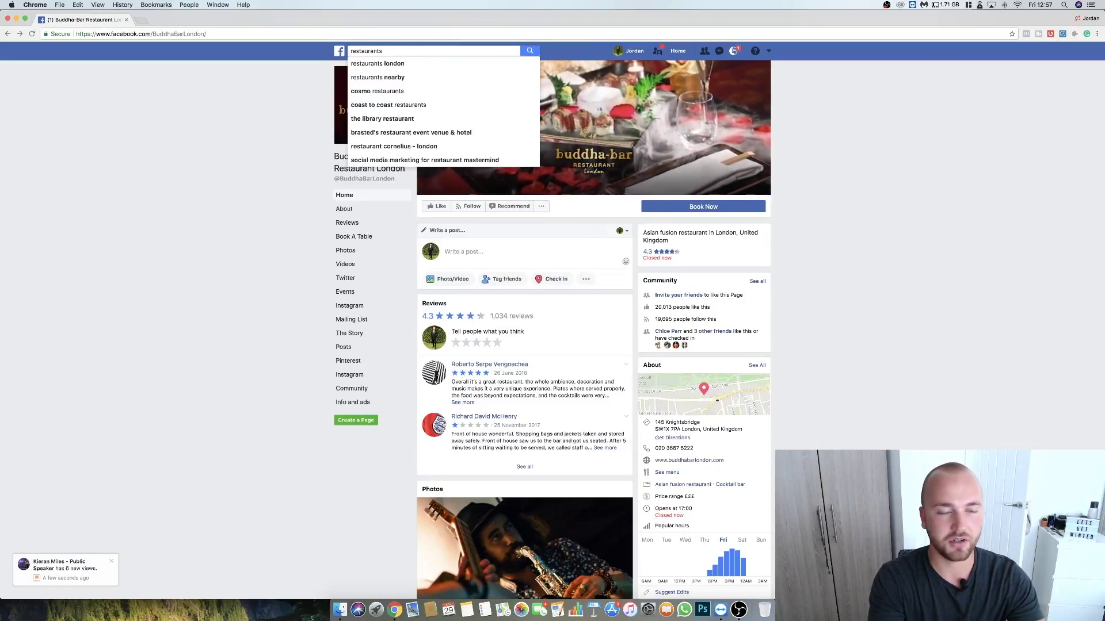
{"action": "type", "text": "cornwall"}
{"action": "key", "text": "Return"}
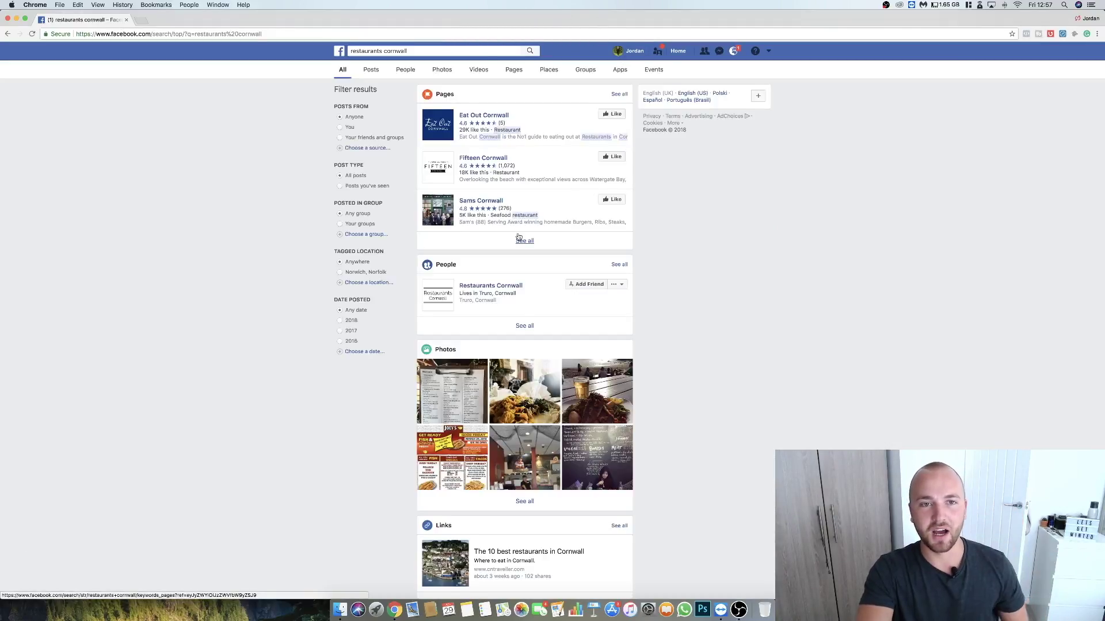
{"action": "left_click", "coordinate": [520, 239]}
{"action": "left_click", "coordinate": [505, 276]}
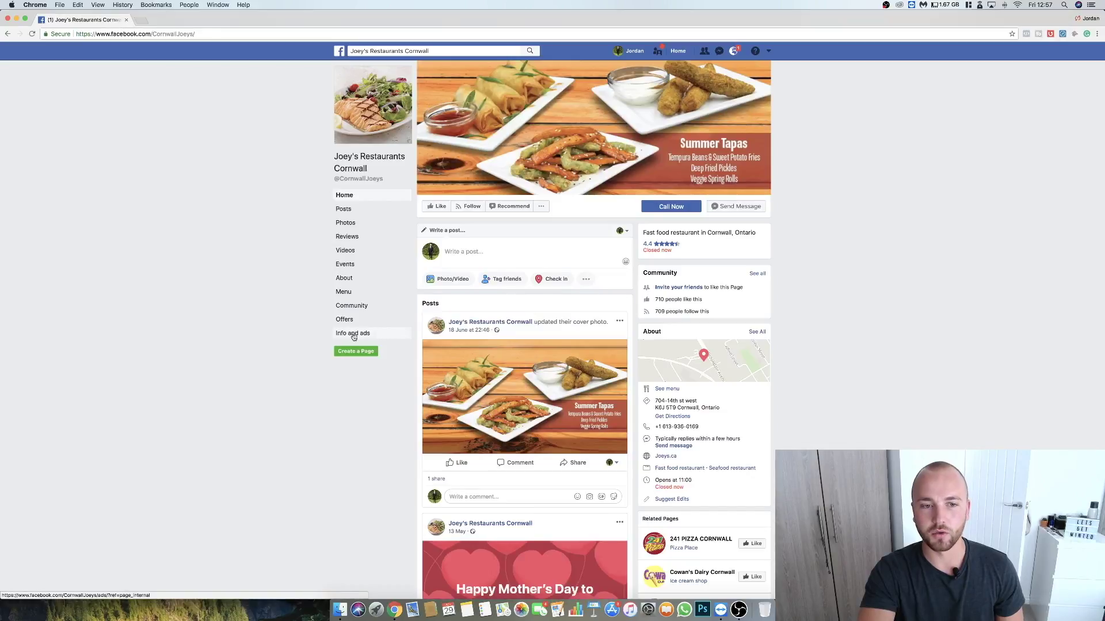
Step: Check Joey's Info and ads, find no active ads, and return to its home page
{"action": "left_click", "coordinate": [353, 336]}
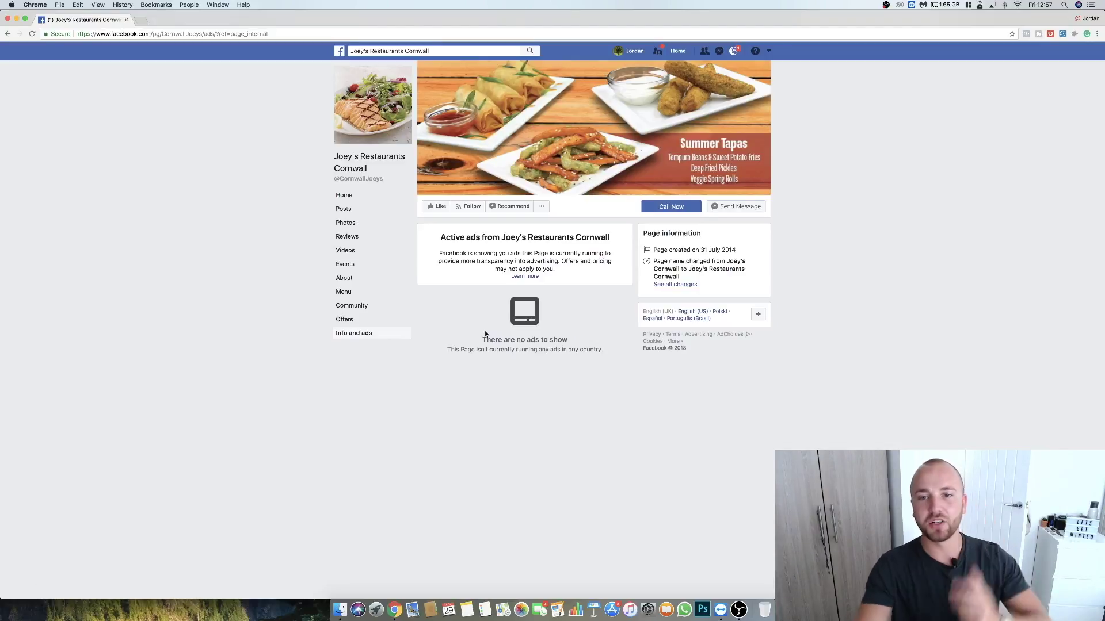
{"action": "left_click", "coordinate": [375, 193]}
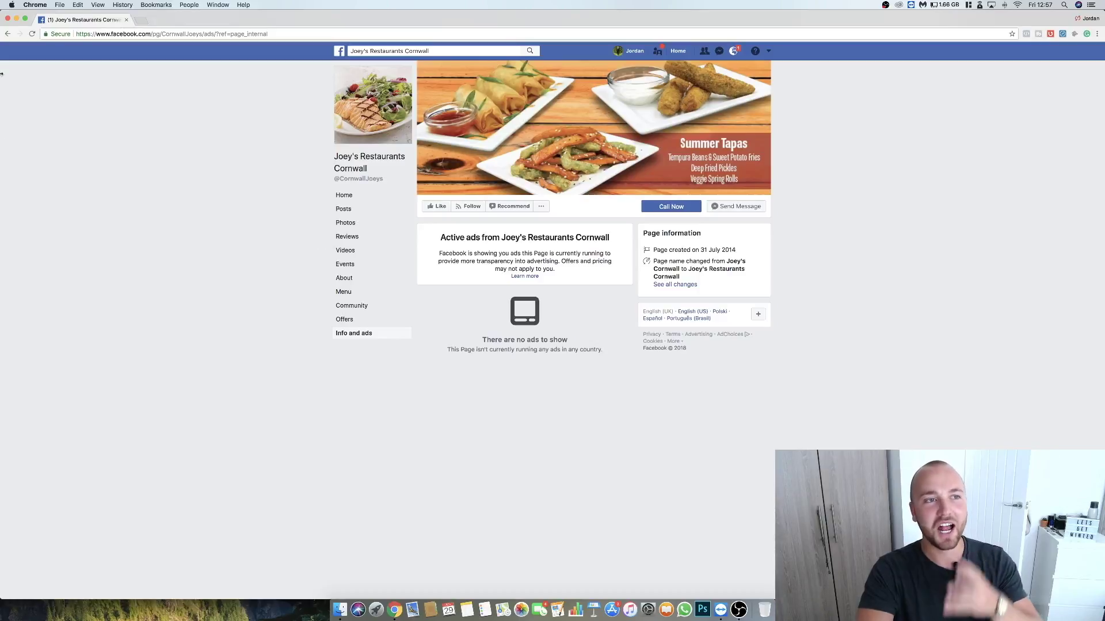
{"action": "left_click", "coordinate": [8, 34]}
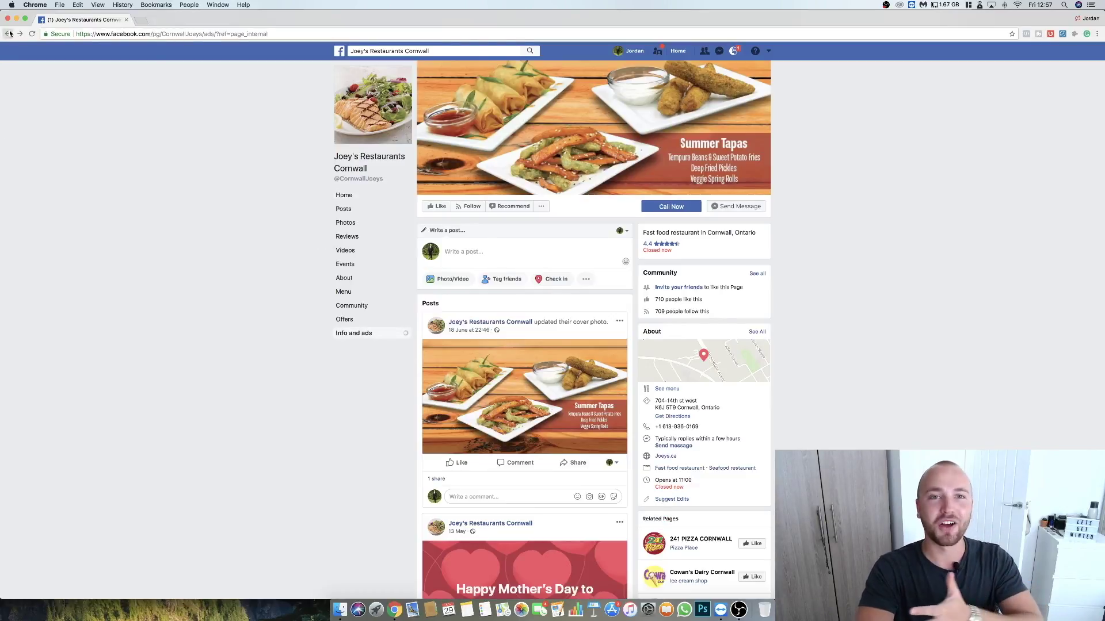
{"action": "left_click", "coordinate": [10, 34]}
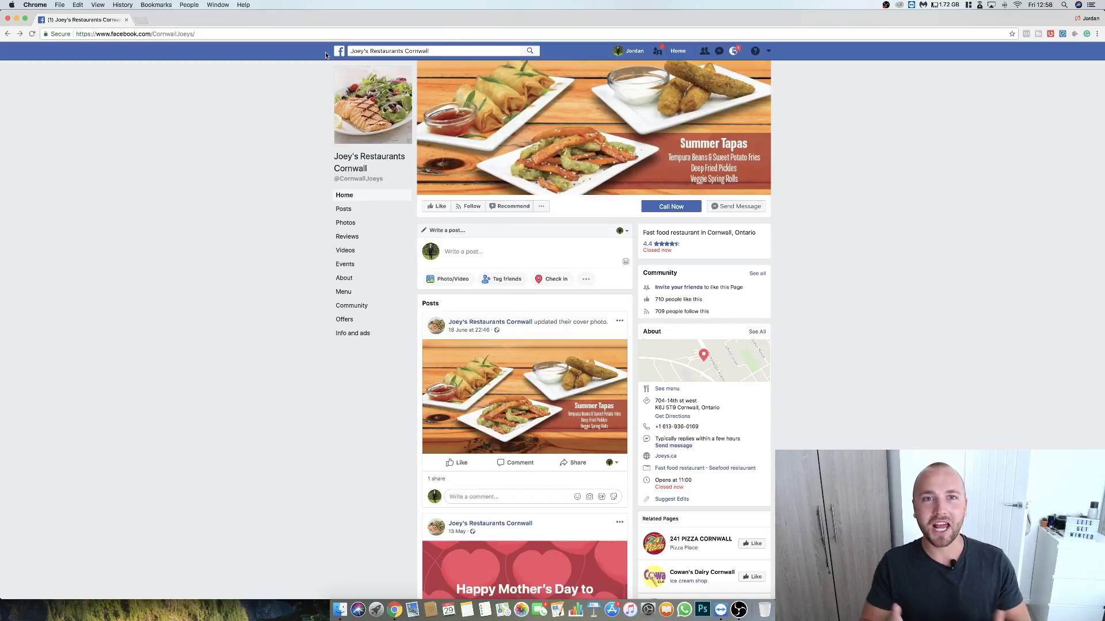
Step: Search 'dentists london' and show all matching dentist Pages
{"action": "left_click", "coordinate": [374, 52]}
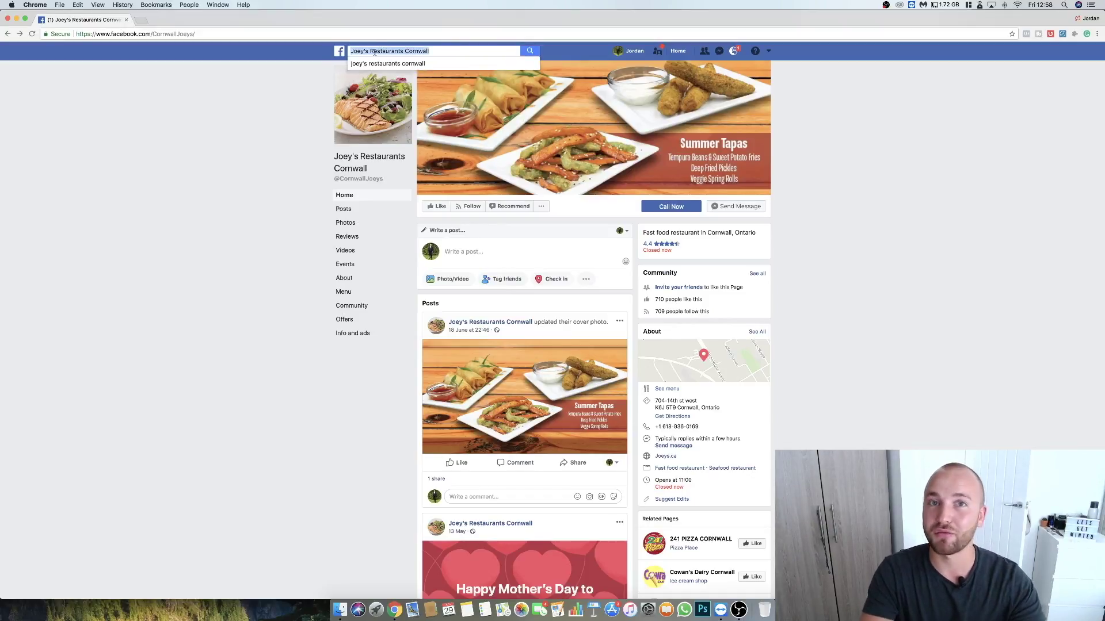
{"action": "type", "text": "de"}
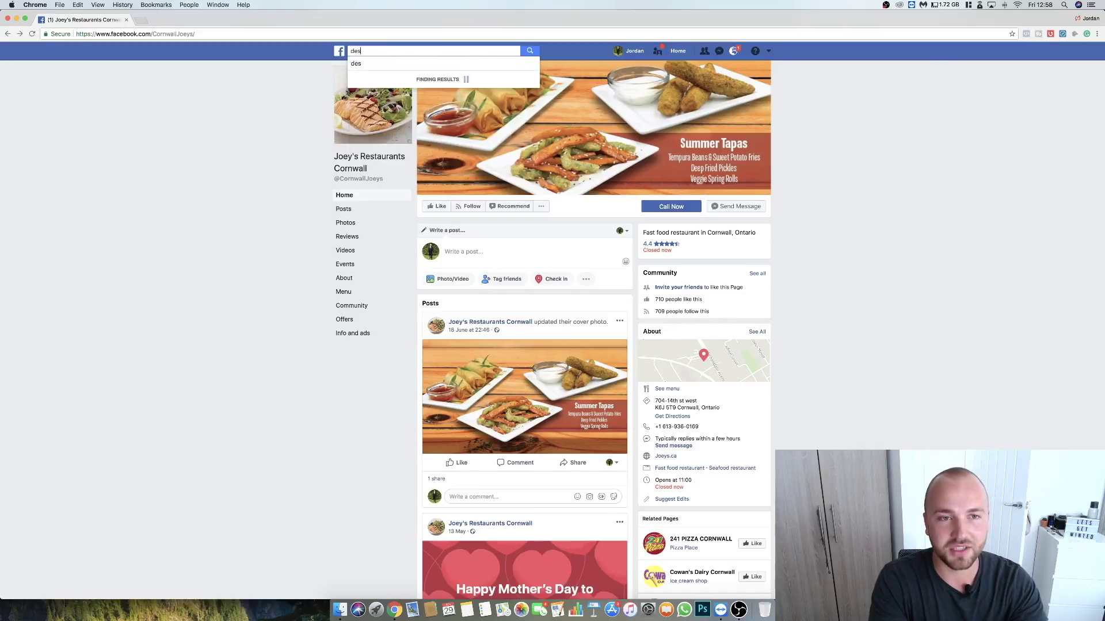
{"action": "type", "text": "ntists"}
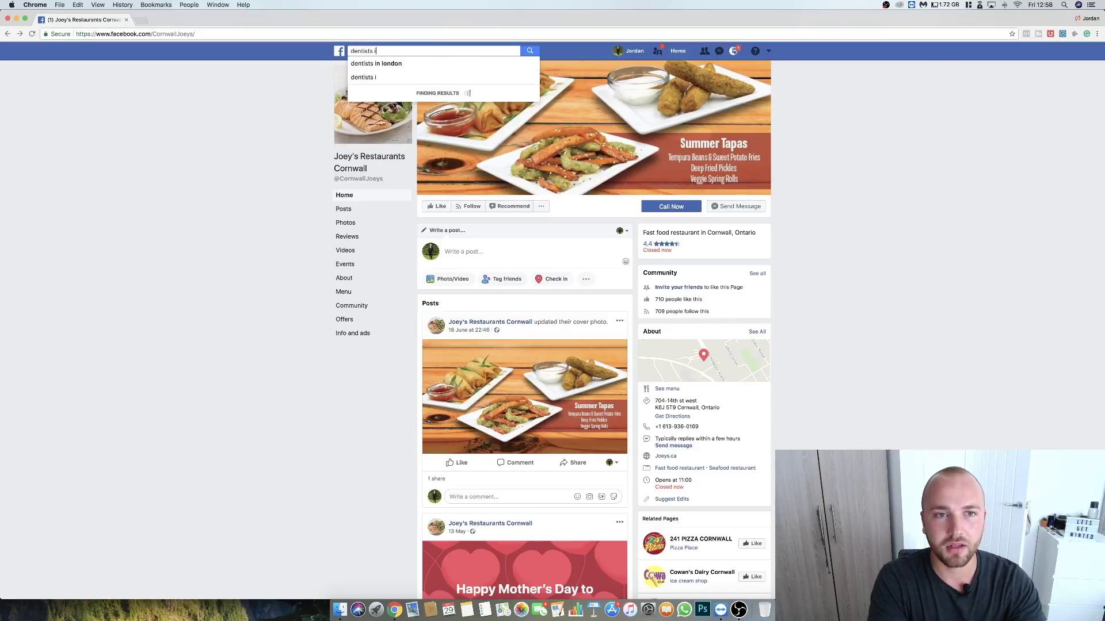
{"action": "type", "text": " london"}
{"action": "key", "text": "Return"}
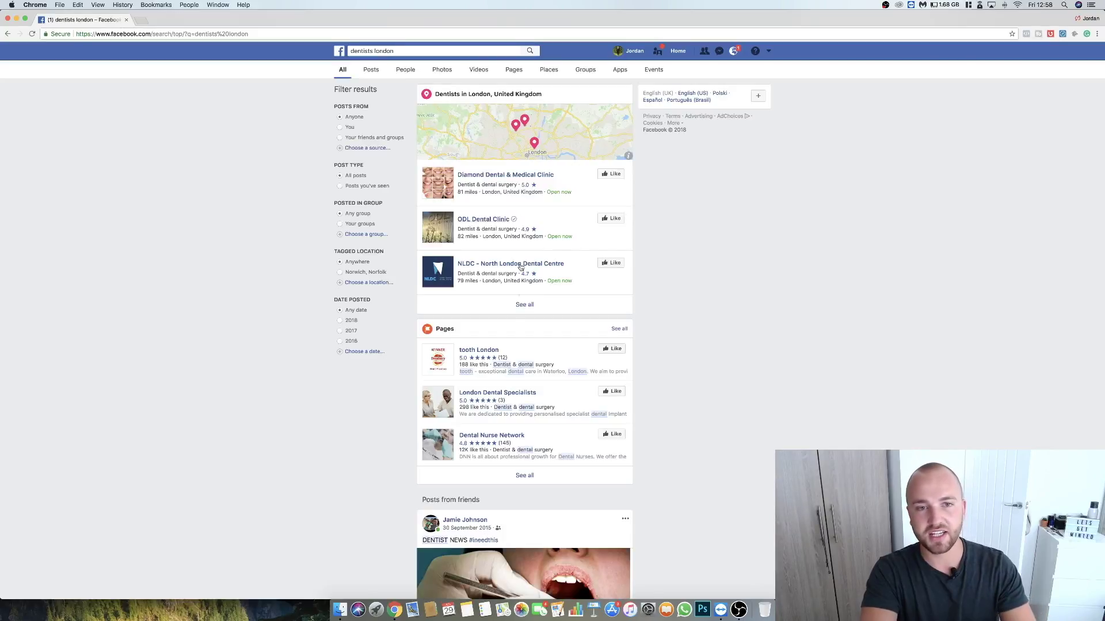
{"action": "left_click", "coordinate": [526, 475]}
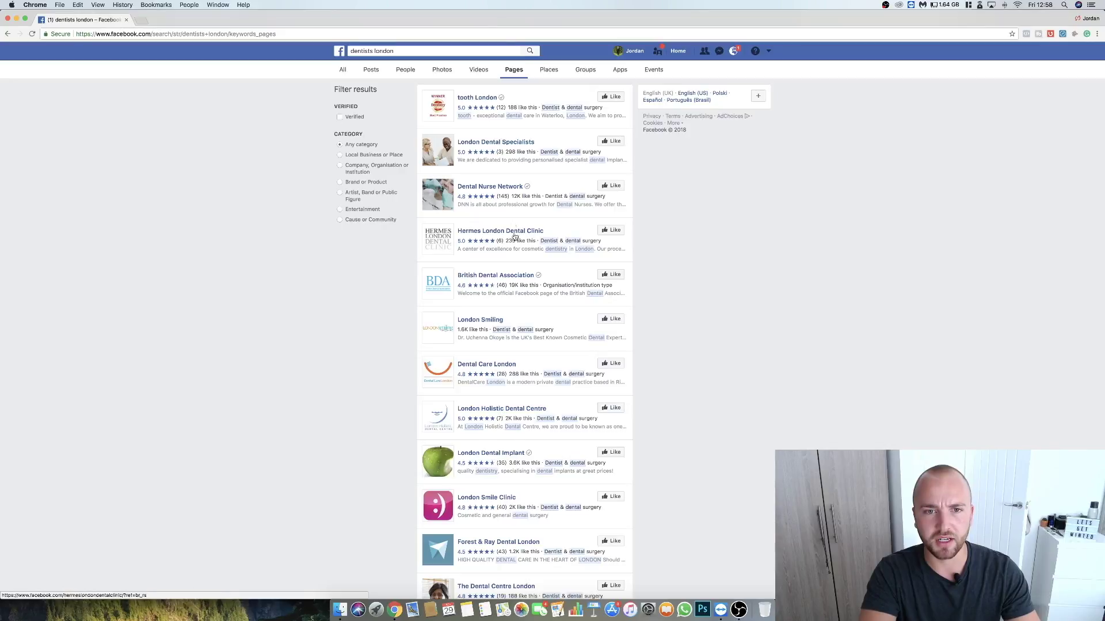
Step: Confirm London Dental Implant has no active ads and return to the results
{"action": "left_click", "coordinate": [488, 453]}
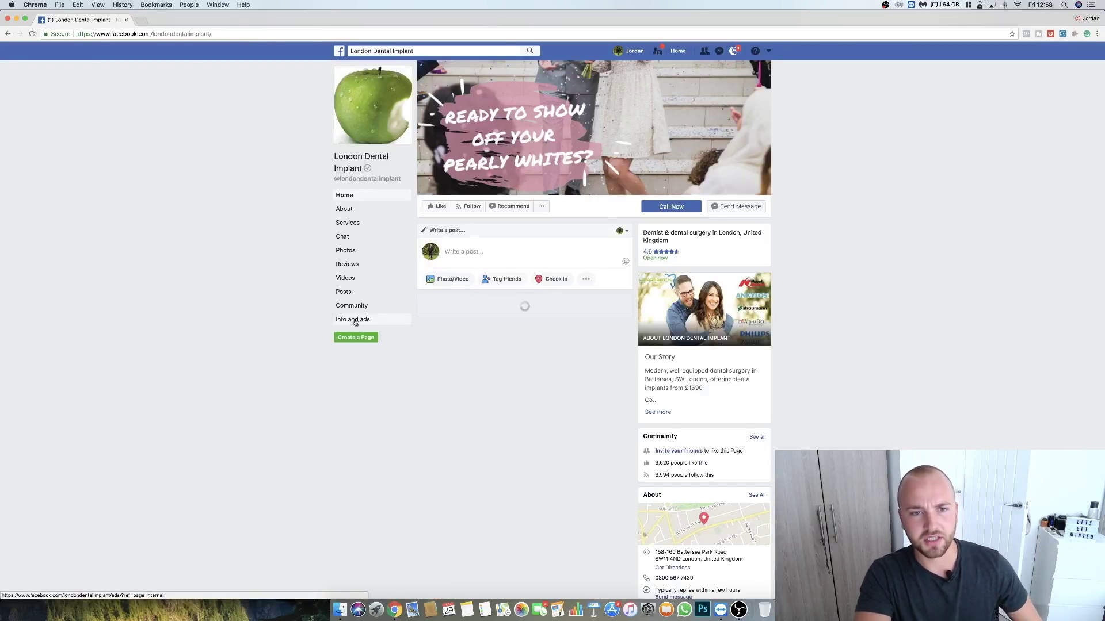
{"action": "left_click", "coordinate": [355, 321]}
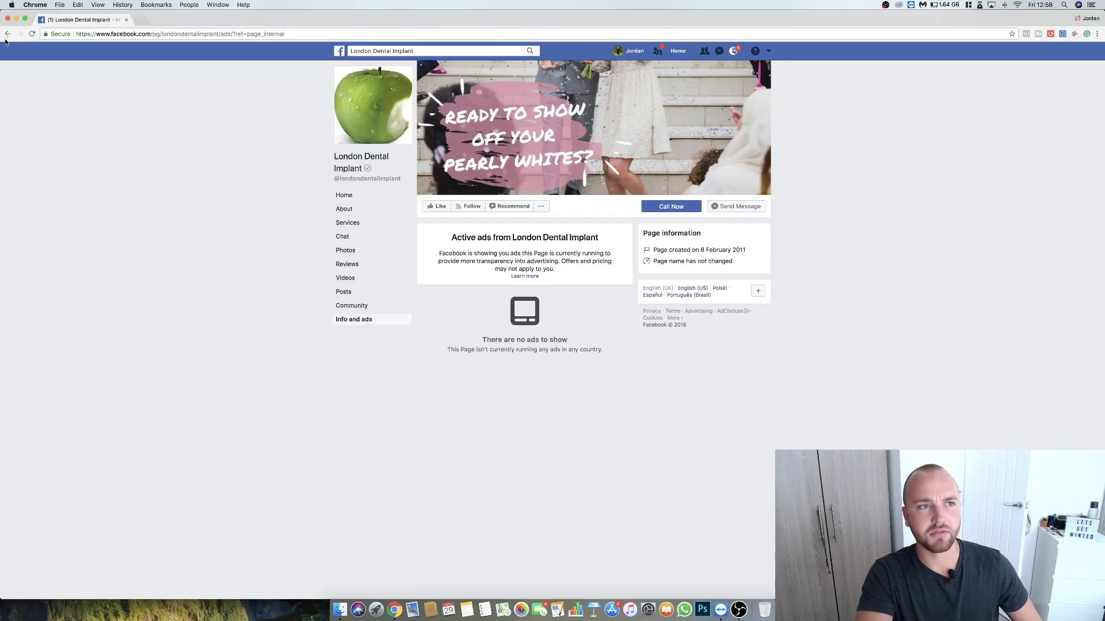
{"action": "left_click", "coordinate": [7, 34]}
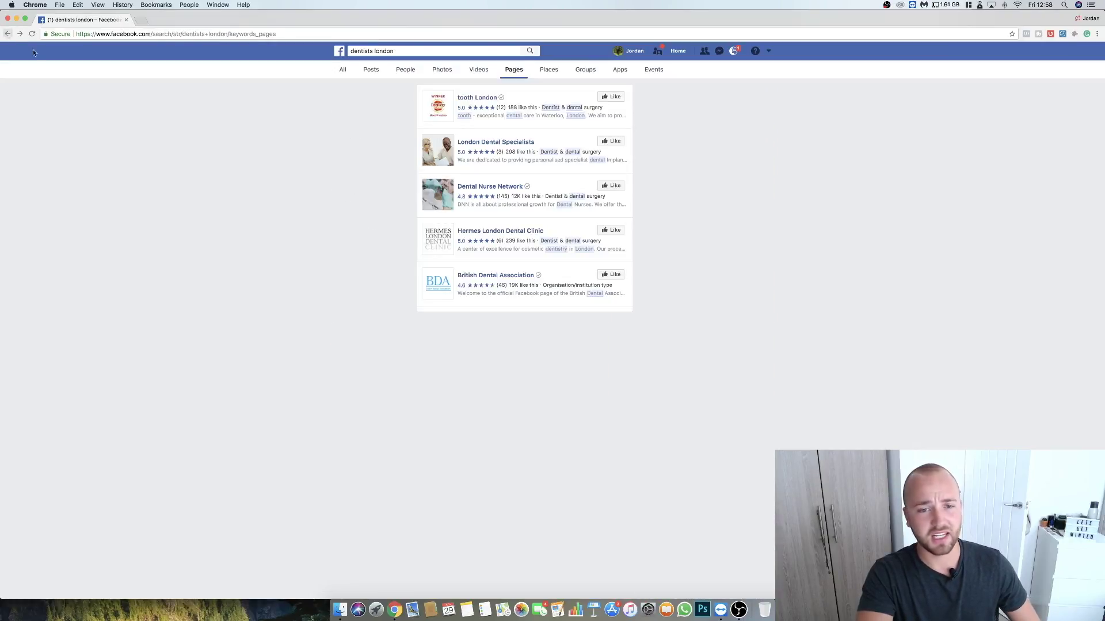
{"action": "scroll", "coordinate": [554, 506], "scroll_direction": "down", "scroll_amount": 2}
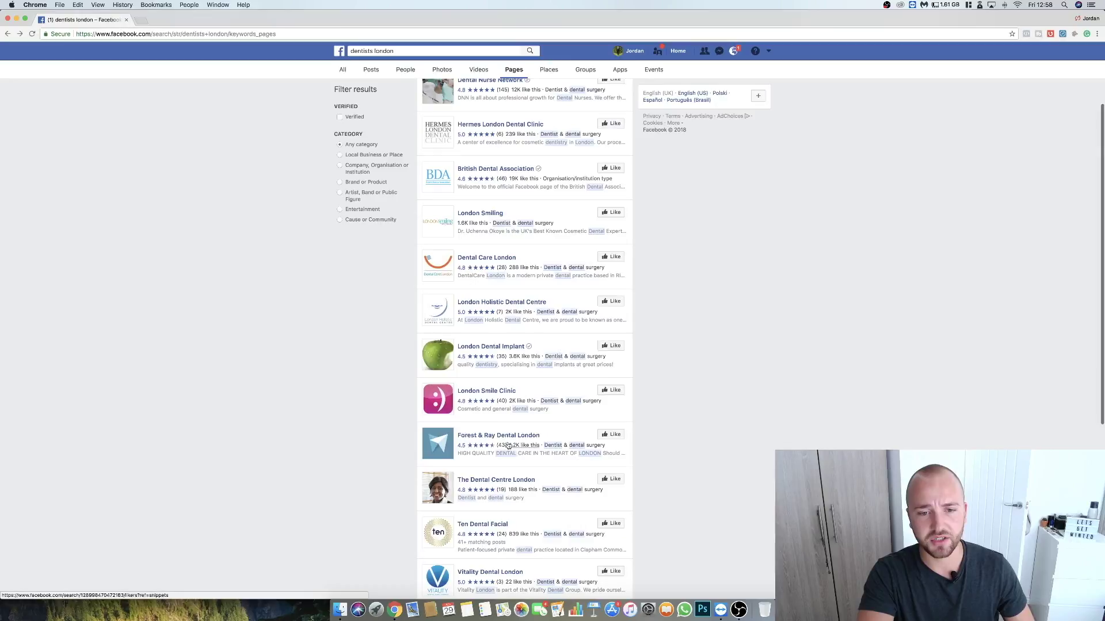
Step: Open the London Smile Clinic Page and bring up its Info and ads
{"action": "left_click", "coordinate": [490, 391]}
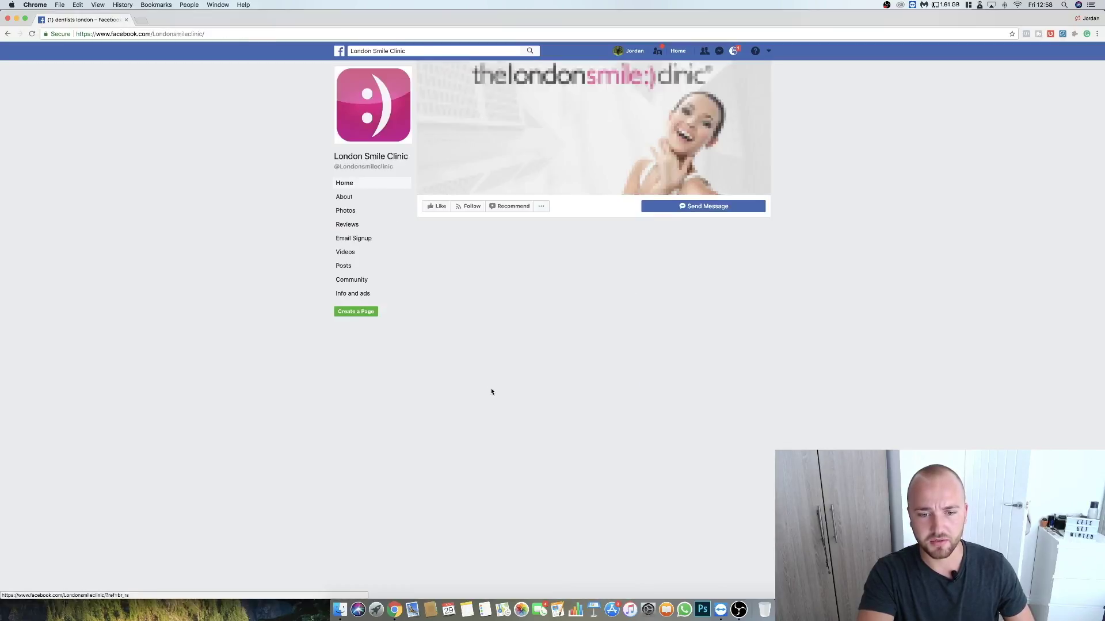
{"action": "left_click", "coordinate": [351, 296]}
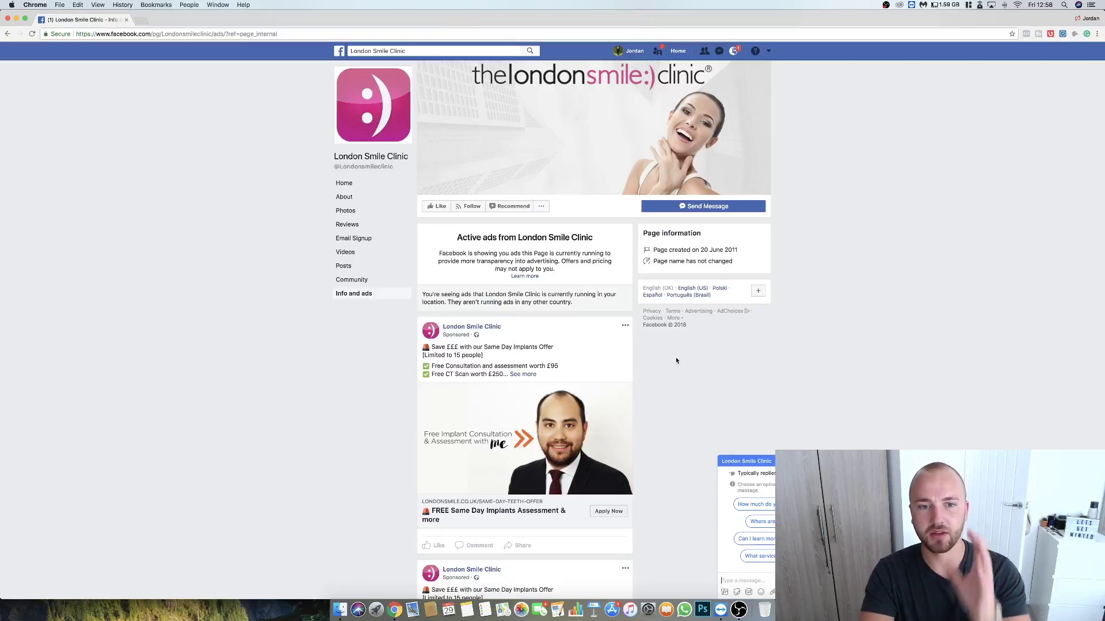
{"action": "left_click", "coordinate": [344, 183]}
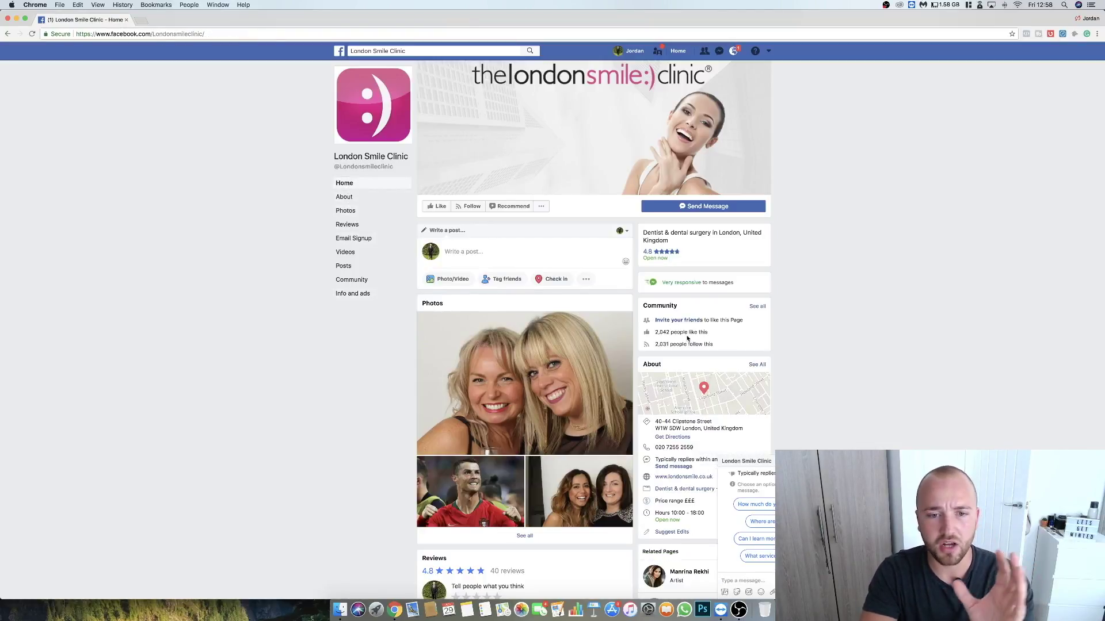
{"action": "scroll", "coordinate": [688, 339], "scroll_direction": "down", "scroll_amount": 5}
{"action": "scroll", "coordinate": [688, 340], "scroll_direction": "down", "scroll_amount": 5}
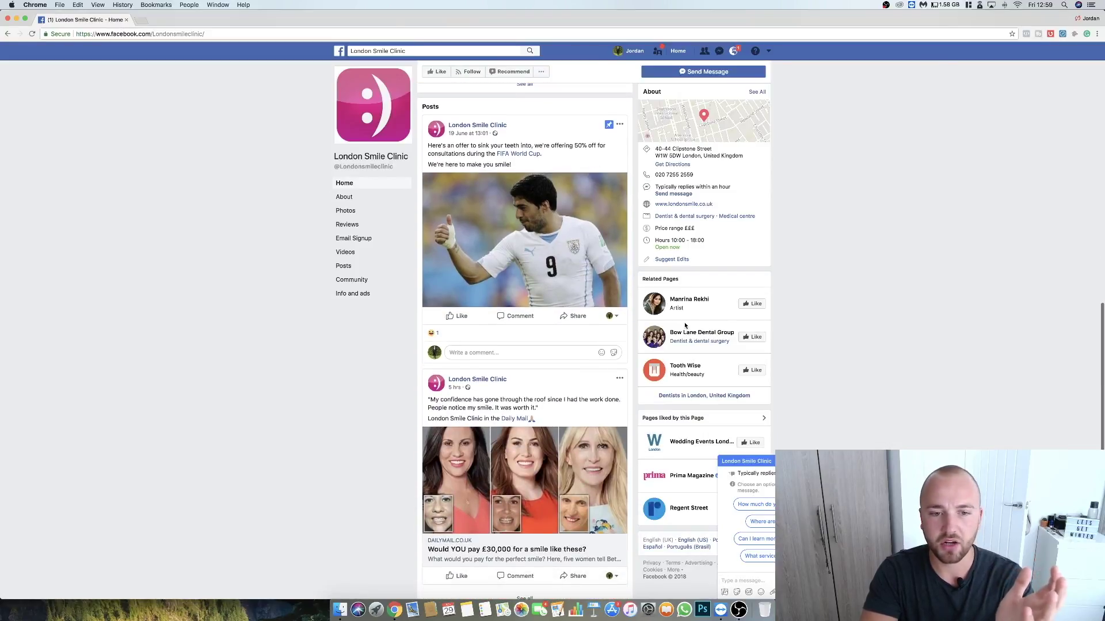
{"action": "left_click", "coordinate": [352, 295]}
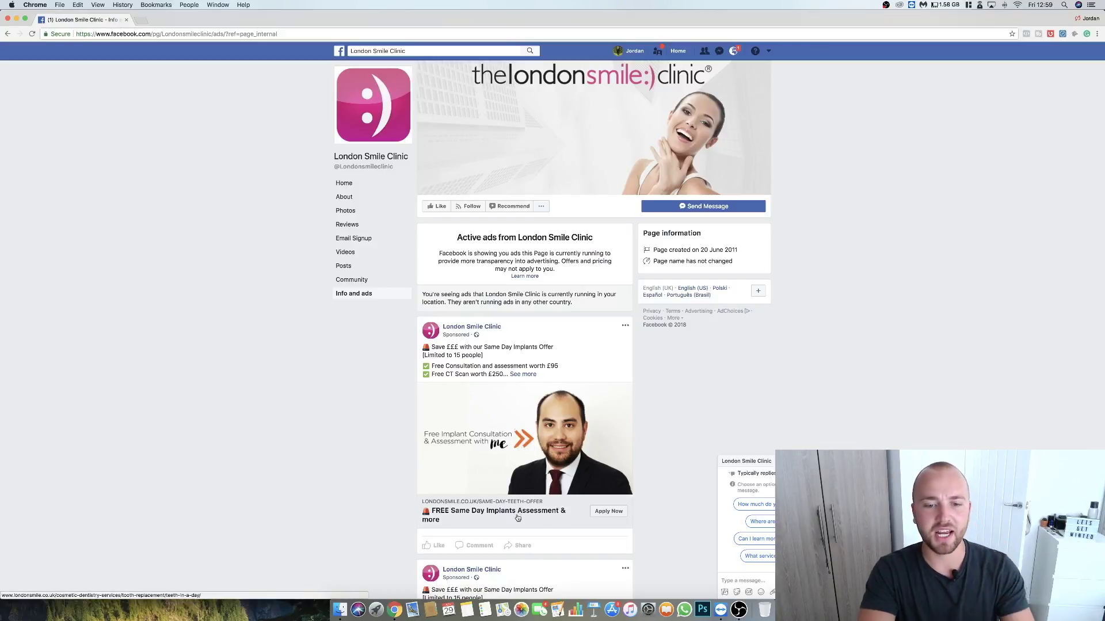
Step: Expand the implants and Crooked Teeth ad texts and close the clinic's chat window
{"action": "left_click", "coordinate": [519, 375]}
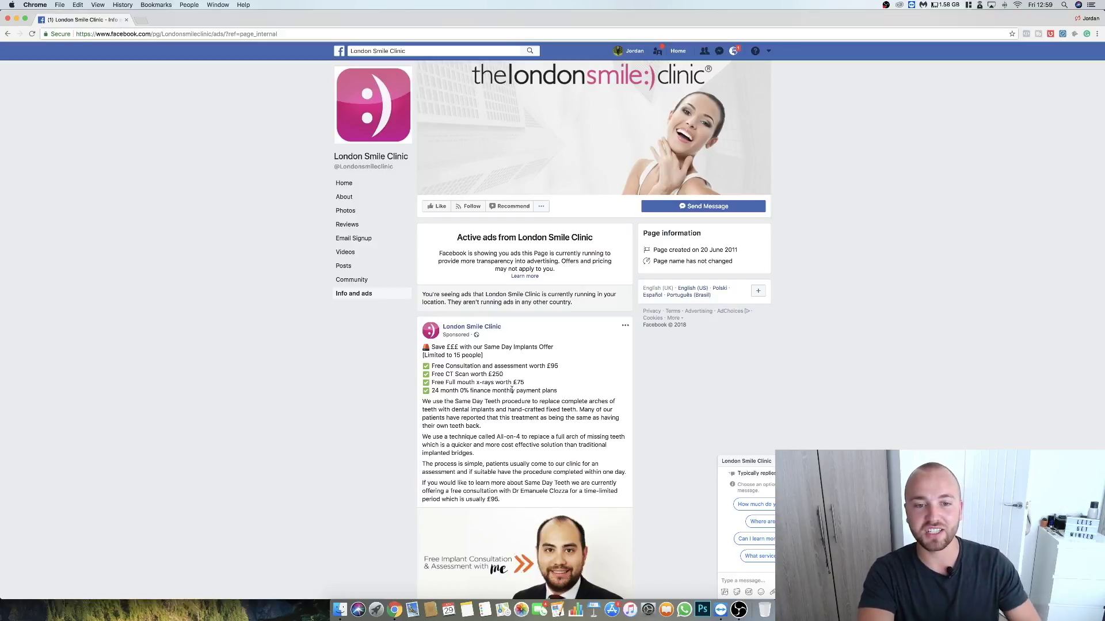
{"action": "scroll", "coordinate": [552, 408], "scroll_direction": "down", "scroll_amount": 3}
{"action": "scroll", "coordinate": [543, 407], "scroll_direction": "down", "scroll_amount": 3}
{"action": "scroll", "coordinate": [535, 407], "scroll_direction": "down", "scroll_amount": 2}
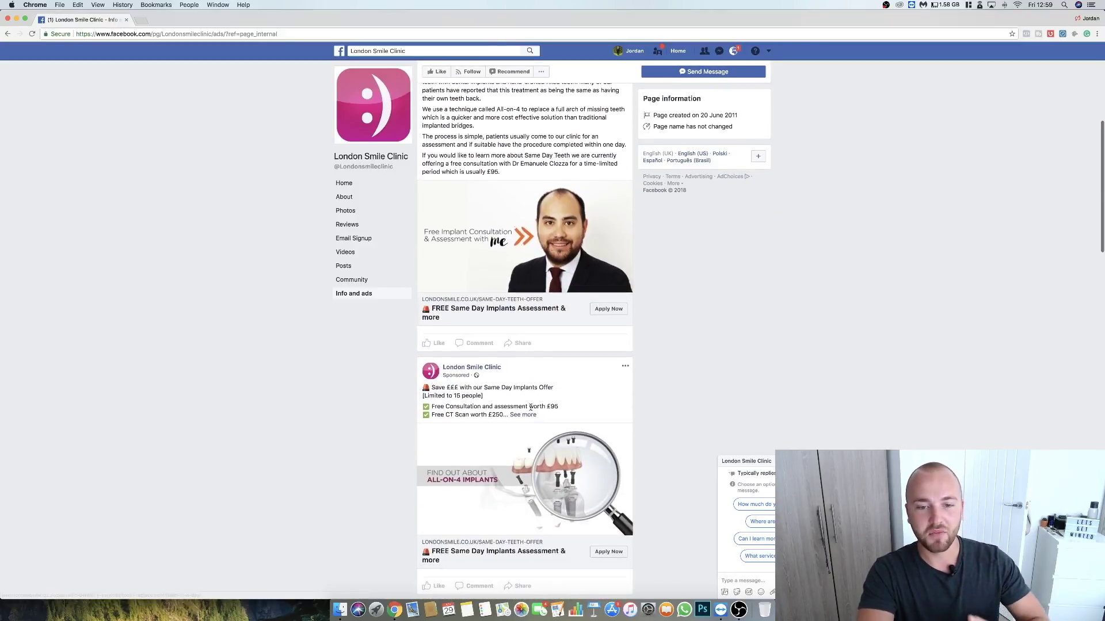
{"action": "scroll", "coordinate": [530, 406], "scroll_direction": "down", "scroll_amount": 2}
{"action": "scroll", "coordinate": [530, 406], "scroll_direction": "down", "scroll_amount": 2}
{"action": "scroll", "coordinate": [530, 407], "scroll_direction": "down", "scroll_amount": 3}
{"action": "scroll", "coordinate": [531, 408], "scroll_direction": "down", "scroll_amount": 3}
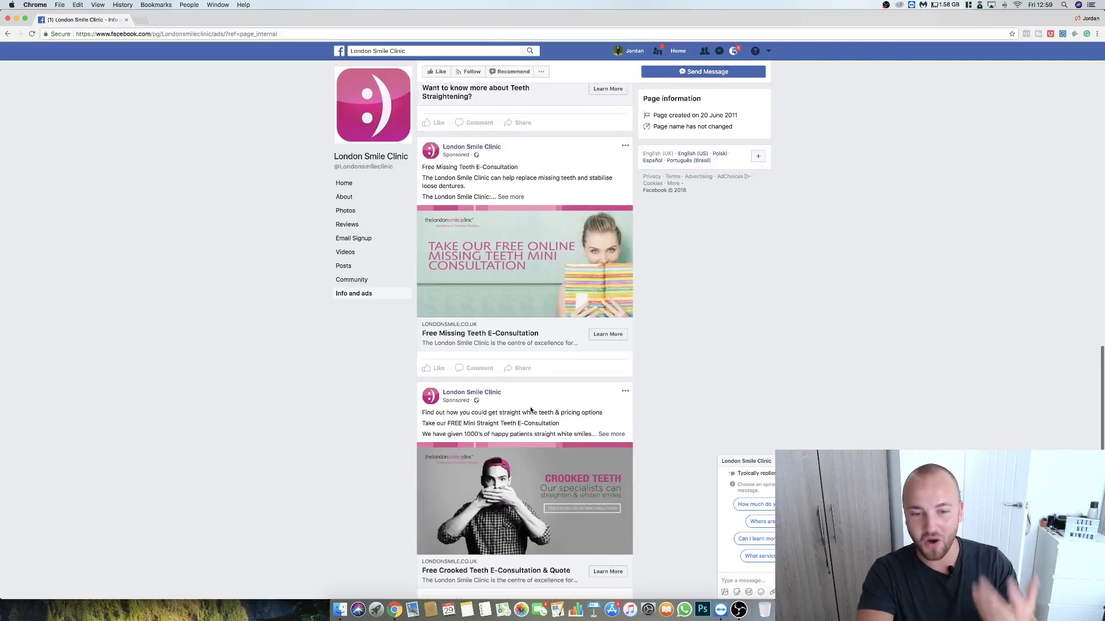
{"action": "scroll", "coordinate": [531, 409], "scroll_direction": "down", "scroll_amount": 3}
{"action": "scroll", "coordinate": [531, 409], "scroll_direction": "down", "scroll_amount": 1}
{"action": "scroll", "coordinate": [529, 408], "scroll_direction": "down", "scroll_amount": 2}
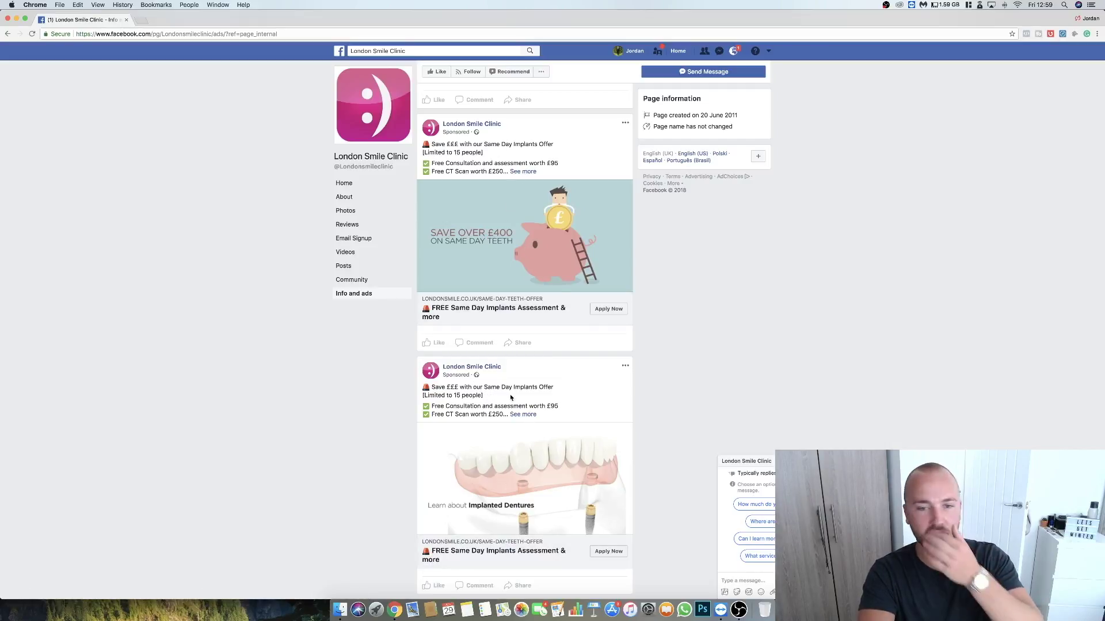
{"action": "scroll", "coordinate": [510, 397], "scroll_direction": "up", "scroll_amount": 5}
{"action": "scroll", "coordinate": [552, 363], "scroll_direction": "up", "scroll_amount": 3}
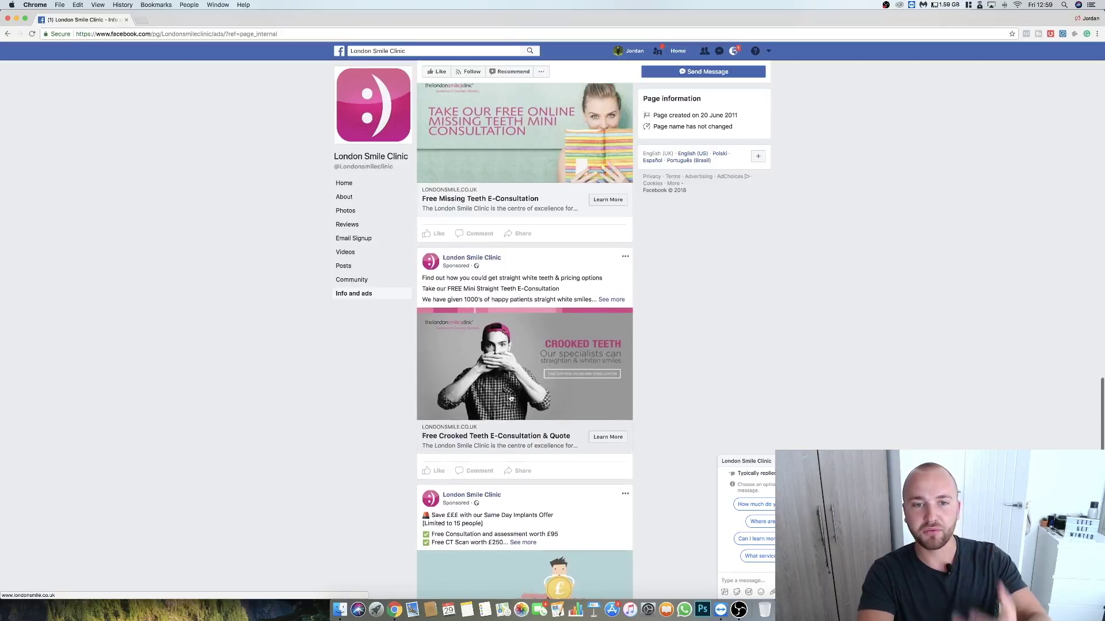
{"action": "scroll", "coordinate": [602, 327], "scroll_direction": "up", "scroll_amount": 1}
{"action": "left_click", "coordinate": [625, 294]}
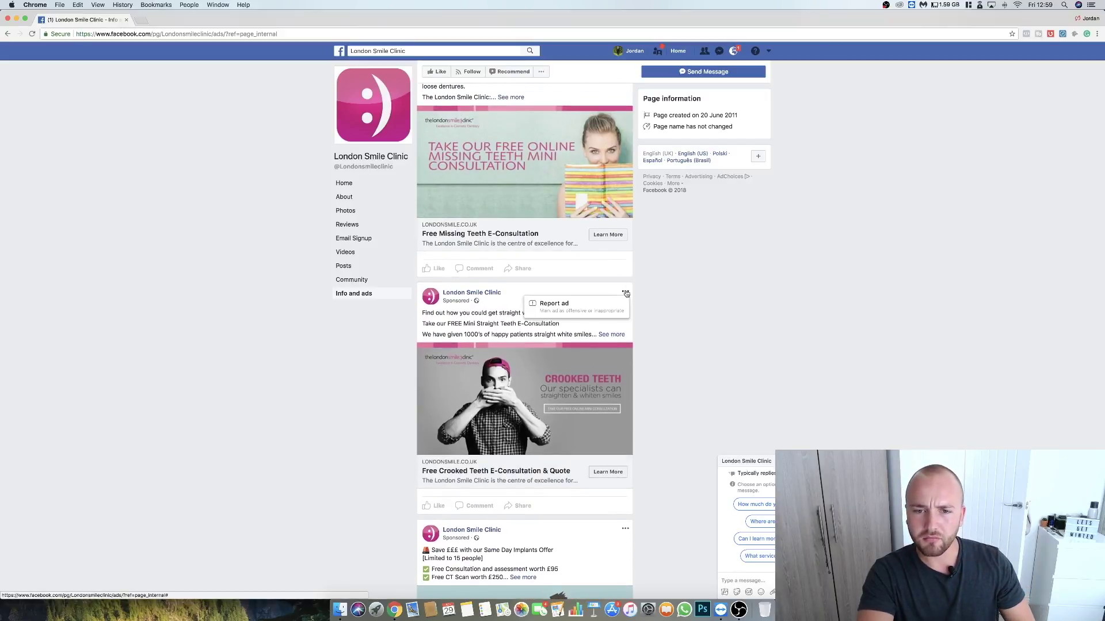
{"action": "left_click", "coordinate": [613, 328]}
{"action": "left_click", "coordinate": [612, 334]}
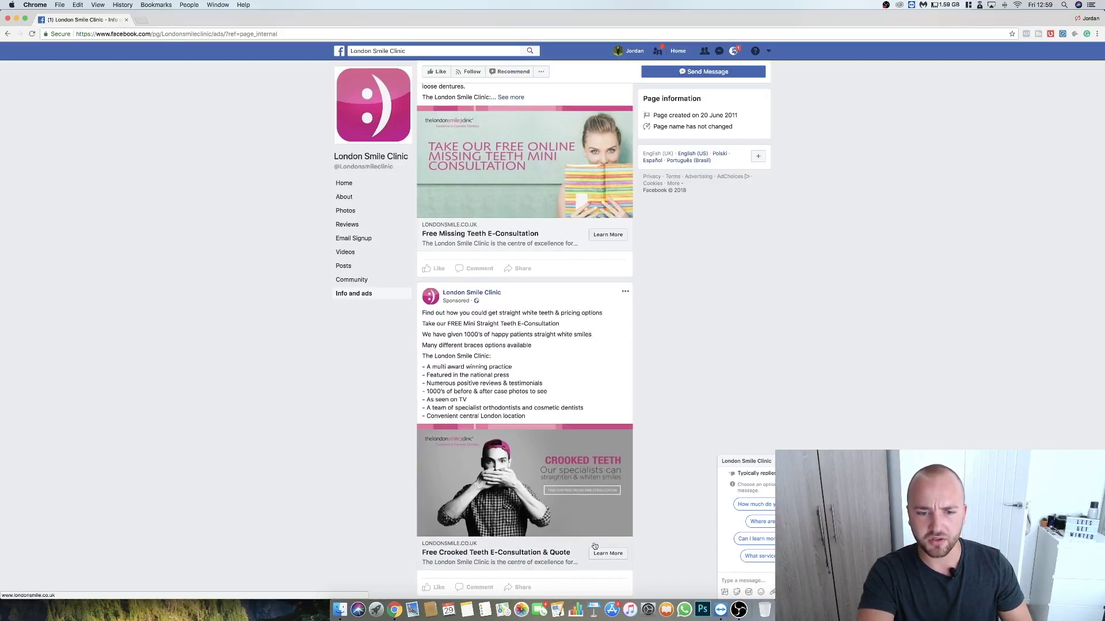
{"action": "scroll", "coordinate": [595, 546], "scroll_direction": "down", "scroll_amount": 2}
{"action": "scroll", "coordinate": [595, 518], "scroll_direction": "down", "scroll_amount": 3}
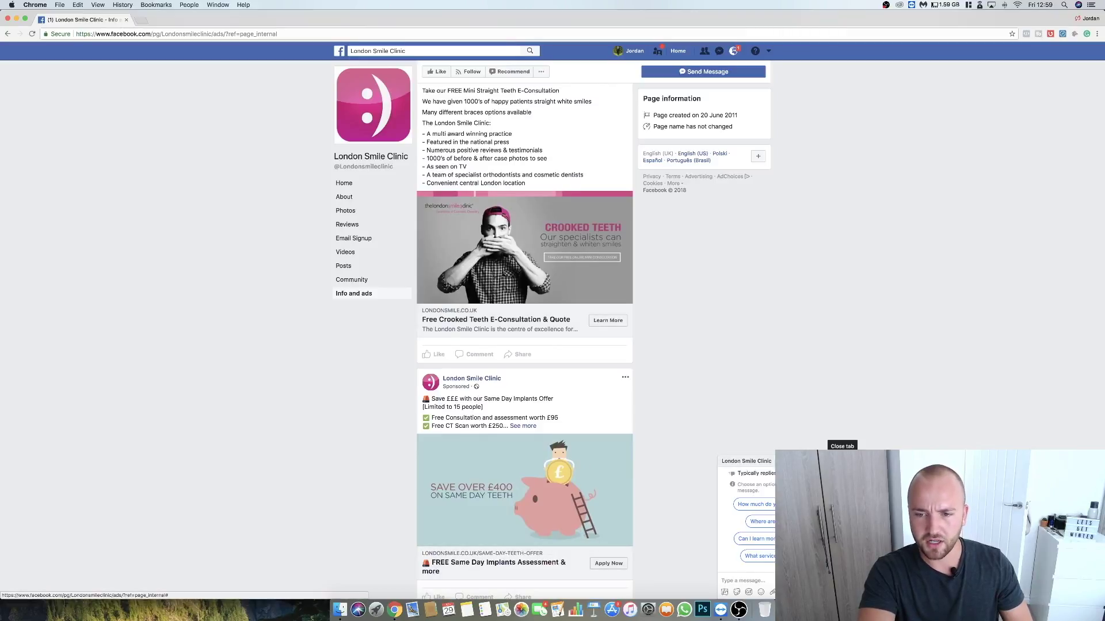
{"action": "left_click", "coordinate": [842, 461]}
{"action": "scroll", "coordinate": [757, 302], "scroll_direction": "up", "scroll_amount": 2}
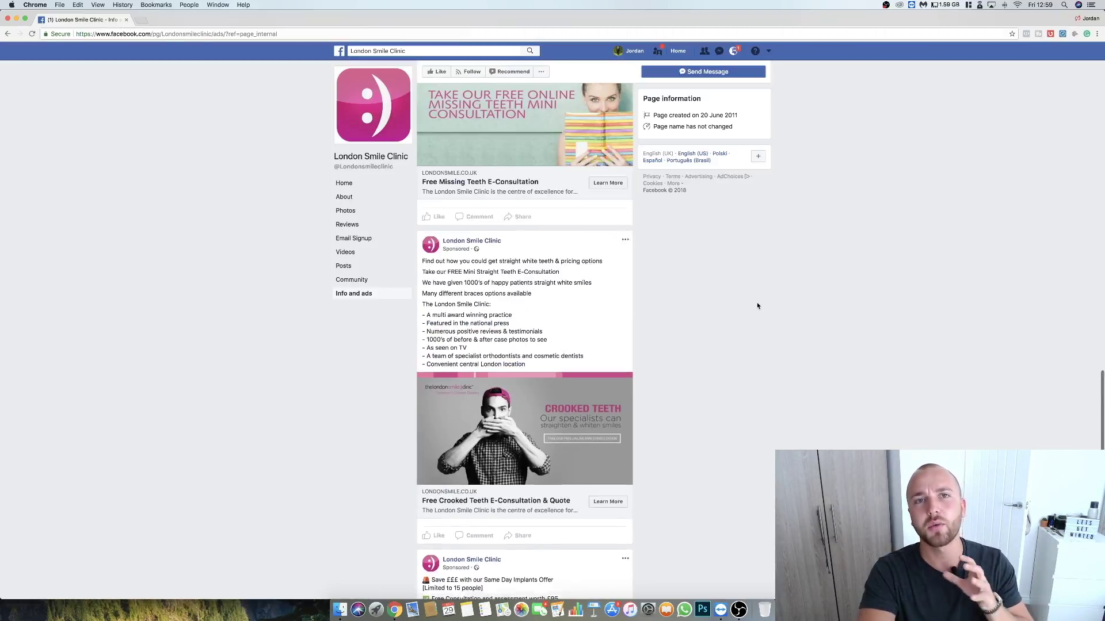
{"action": "scroll", "coordinate": [757, 302], "scroll_direction": "up", "scroll_amount": 3}
{"action": "scroll", "coordinate": [757, 302], "scroll_direction": "up", "scroll_amount": 3}
{"action": "scroll", "coordinate": [757, 302], "scroll_direction": "up", "scroll_amount": 3}
{"action": "scroll", "coordinate": [758, 303], "scroll_direction": "up", "scroll_amount": 3}
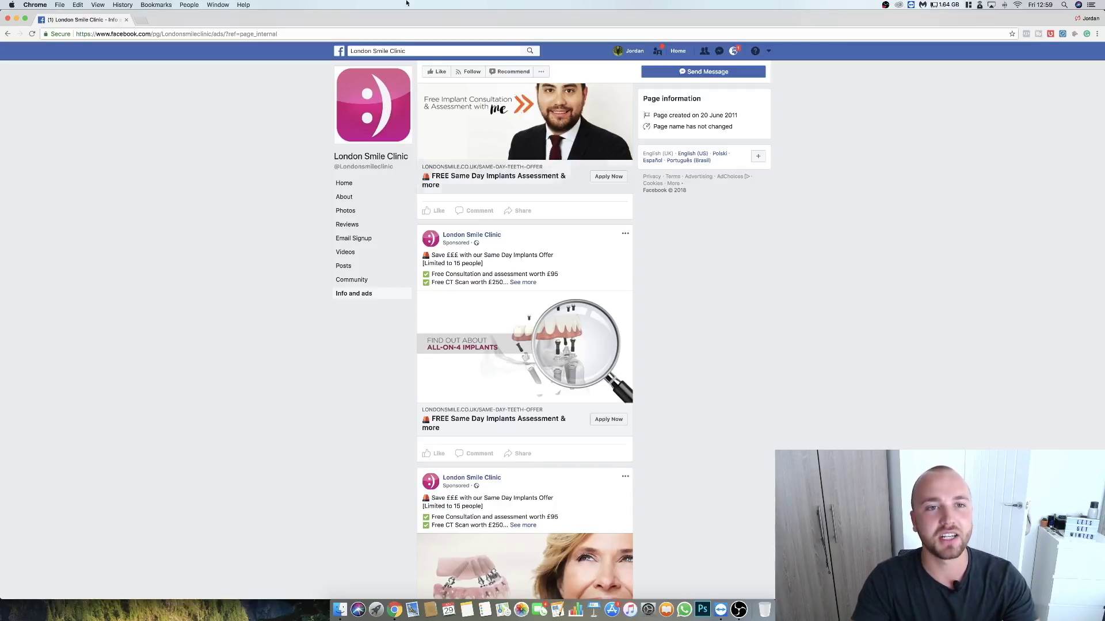
Step: Search 'restaurants london' and show the full list of restaurant Pages
{"action": "left_click", "coordinate": [374, 53]}
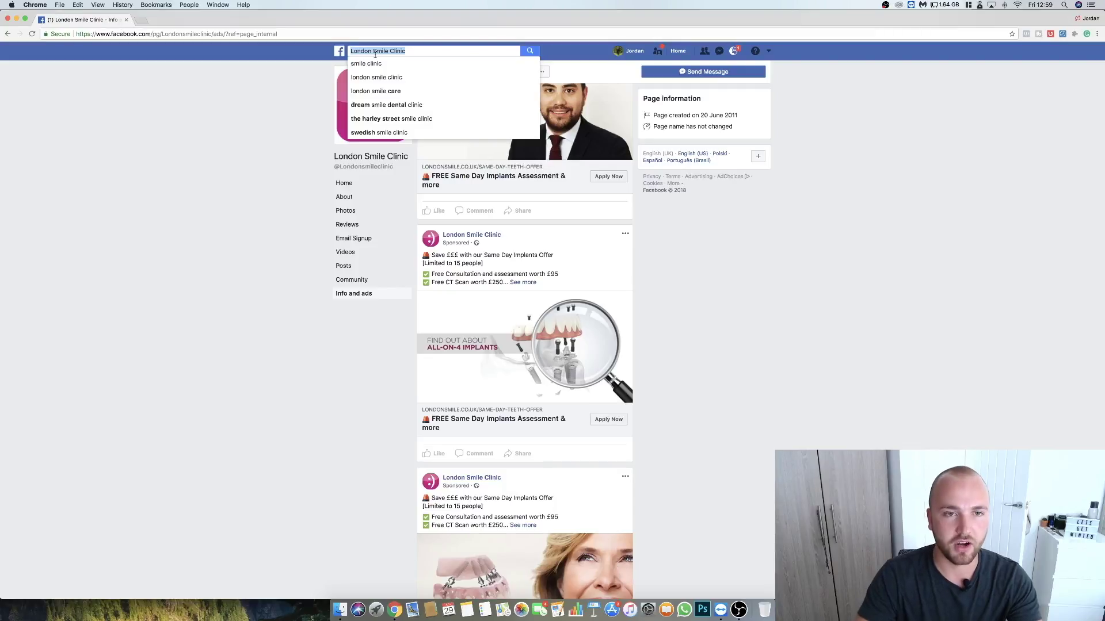
{"action": "type", "text": "restaura"}
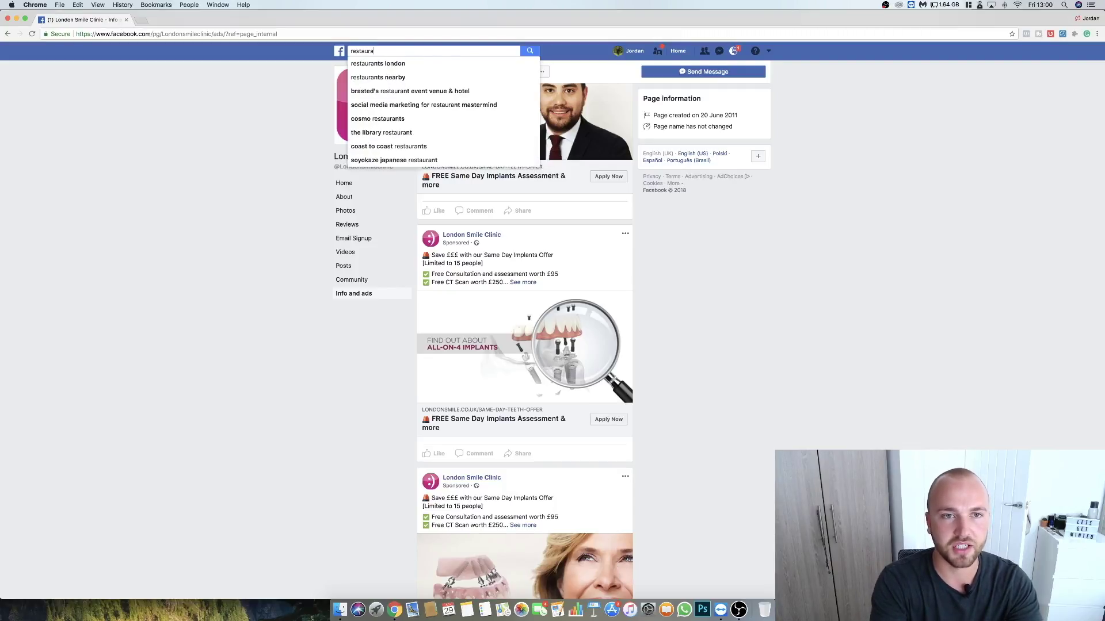
{"action": "type", "text": "nts london"}
{"action": "key", "text": "Return"}
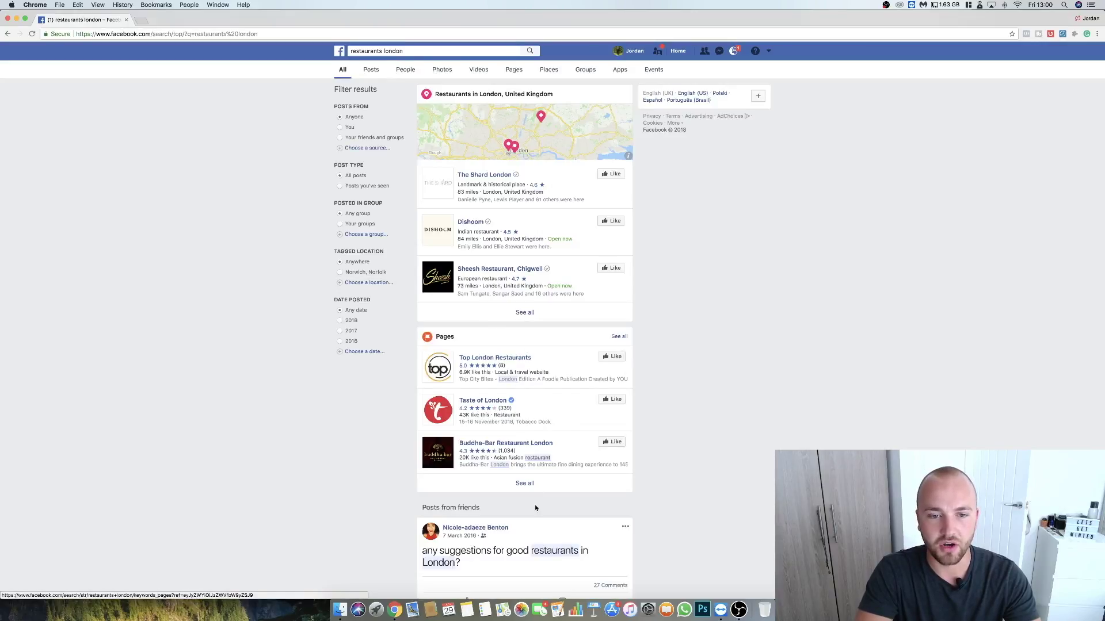
{"action": "left_click", "coordinate": [523, 489]}
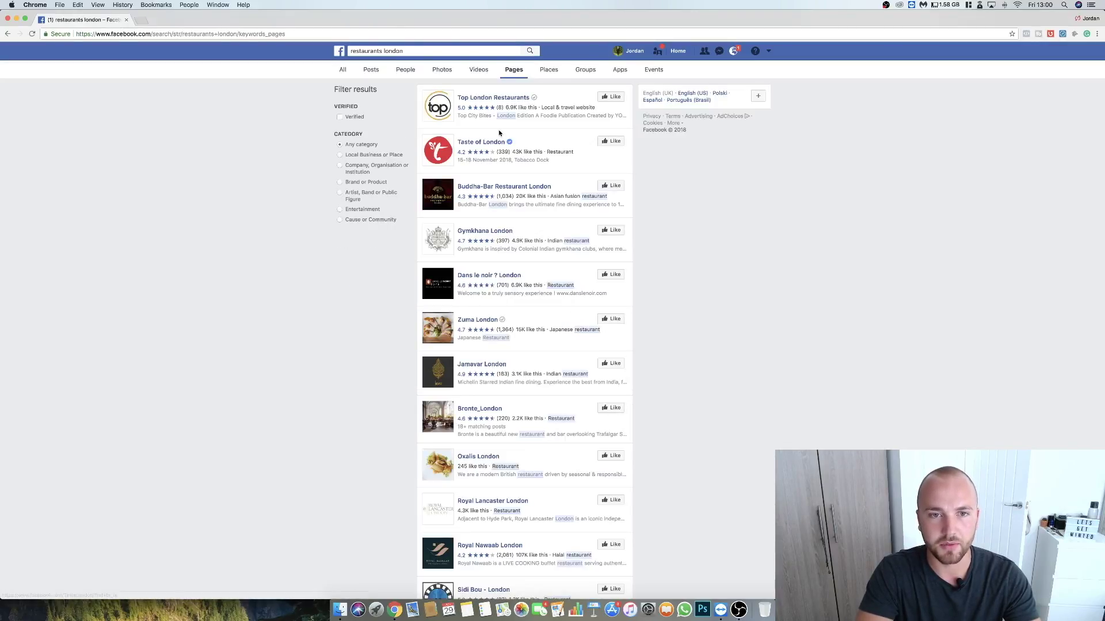
Step: Check Gymkhana London's Info and ads, then return to the restaurant Page results
{"action": "left_click", "coordinate": [499, 233]}
{"action": "left_click", "coordinate": [354, 293]}
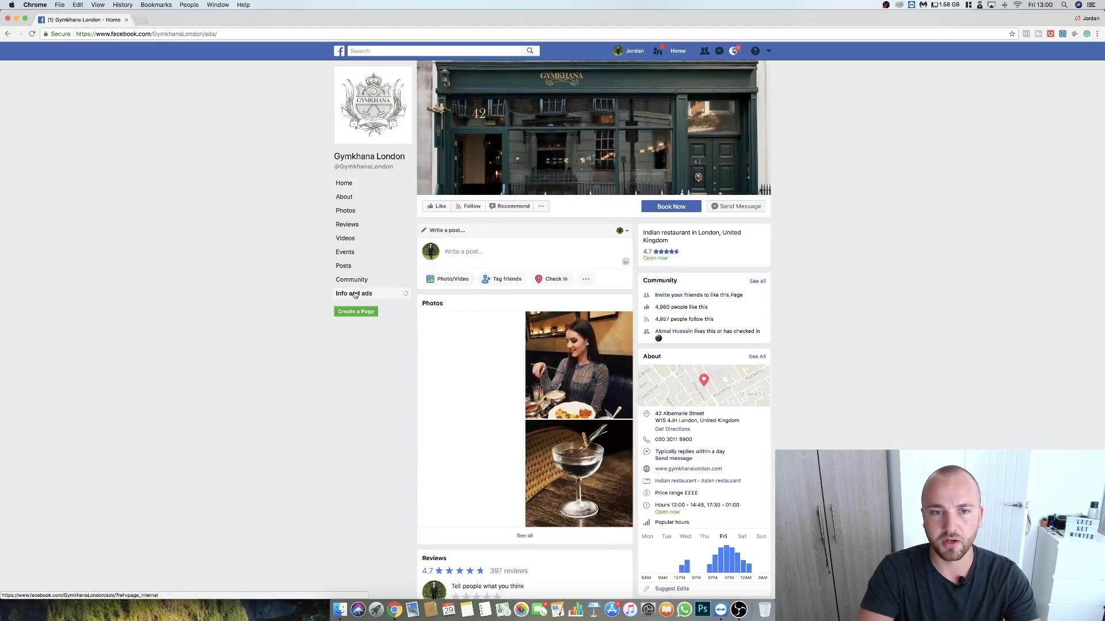
{"action": "left_click", "coordinate": [8, 34]}
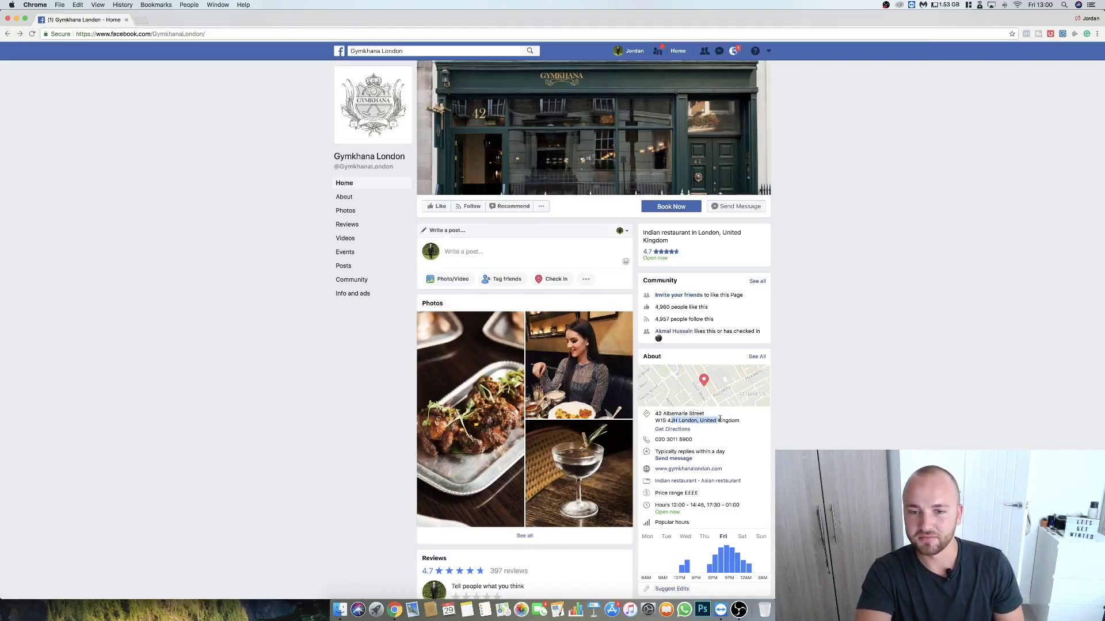
{"action": "left_click", "coordinate": [8, 34]}
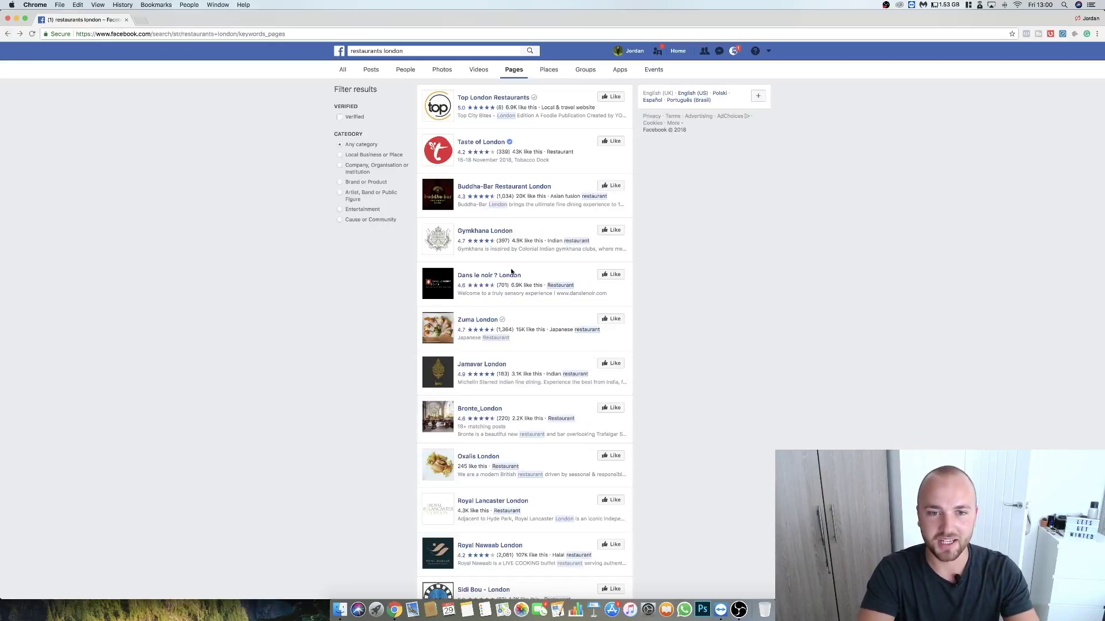
{"action": "scroll", "coordinate": [499, 346], "scroll_direction": "down", "scroll_amount": 1}
{"action": "scroll", "coordinate": [498, 346], "scroll_direction": "down", "scroll_amount": 1}
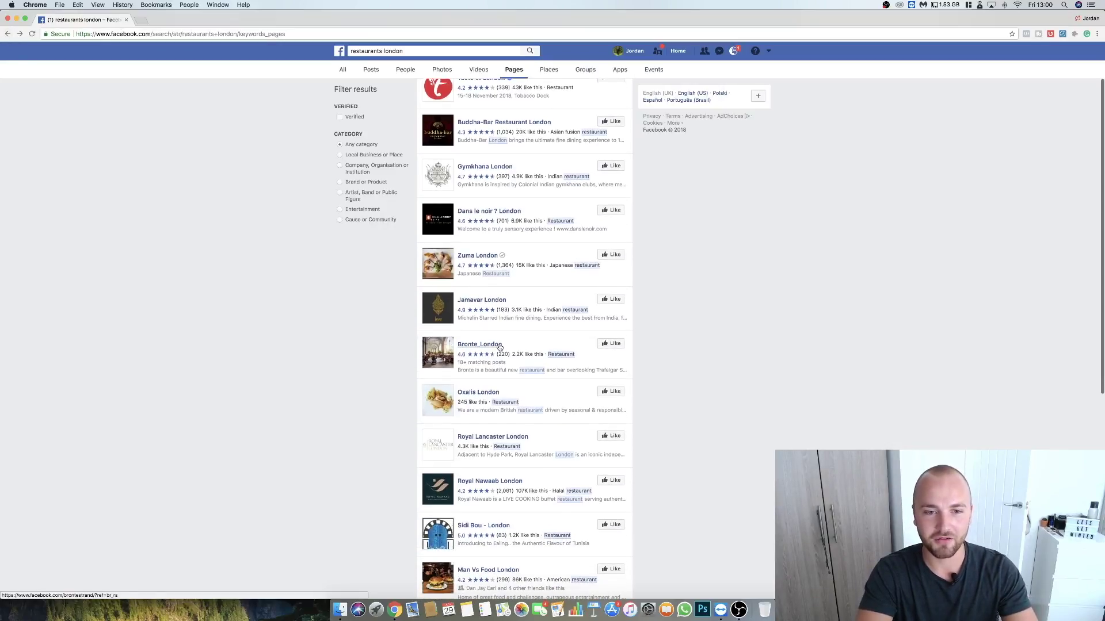
Step: Check Bronte_London and Zuma London for active ads, returning to results after each
{"action": "left_click", "coordinate": [496, 345]}
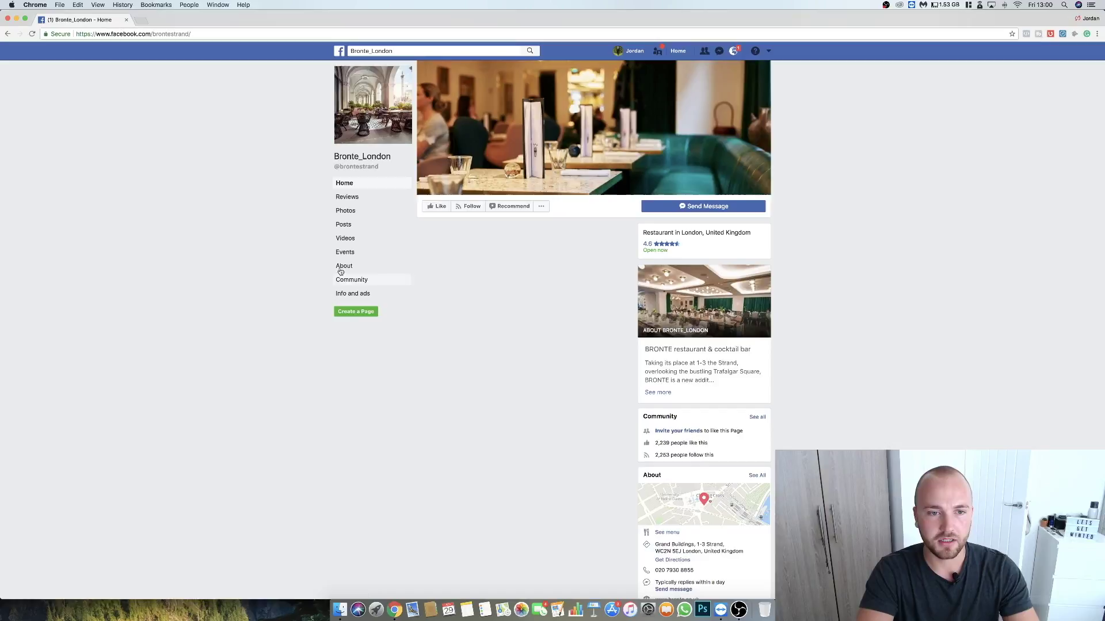
{"action": "left_click", "coordinate": [344, 295]}
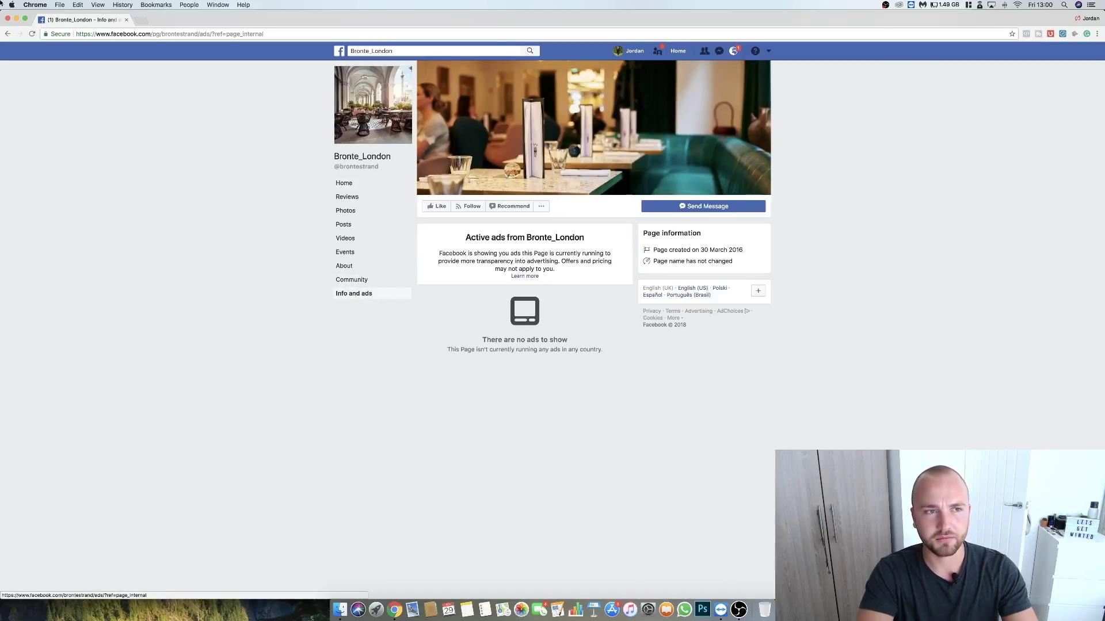
{"action": "left_click", "coordinate": [8, 34]}
{"action": "left_click", "coordinate": [8, 34]}
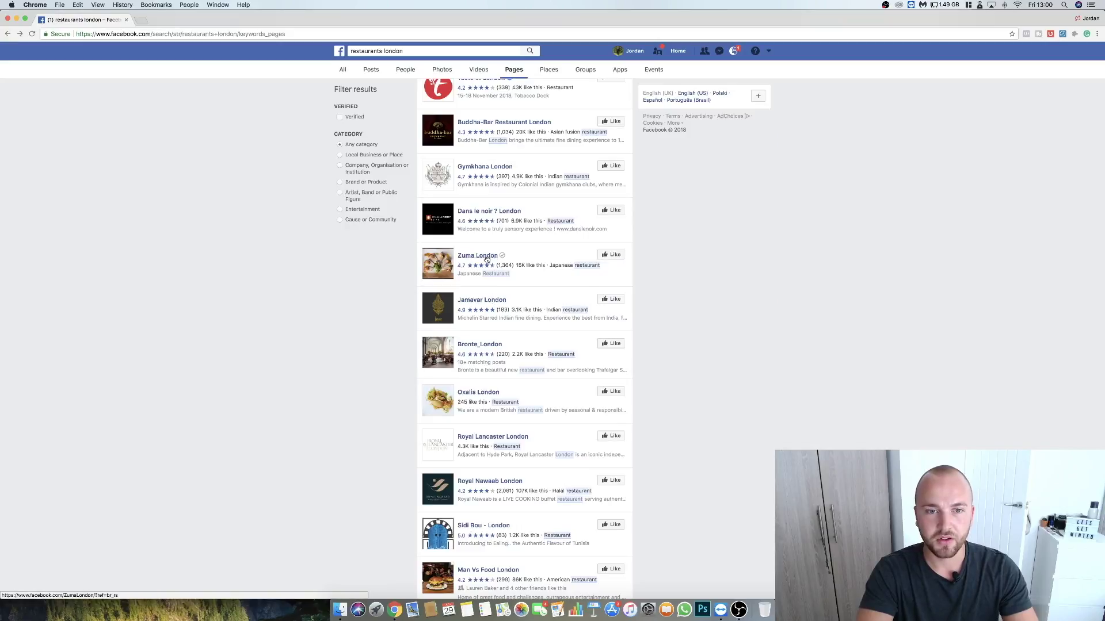
{"action": "left_click", "coordinate": [486, 259]}
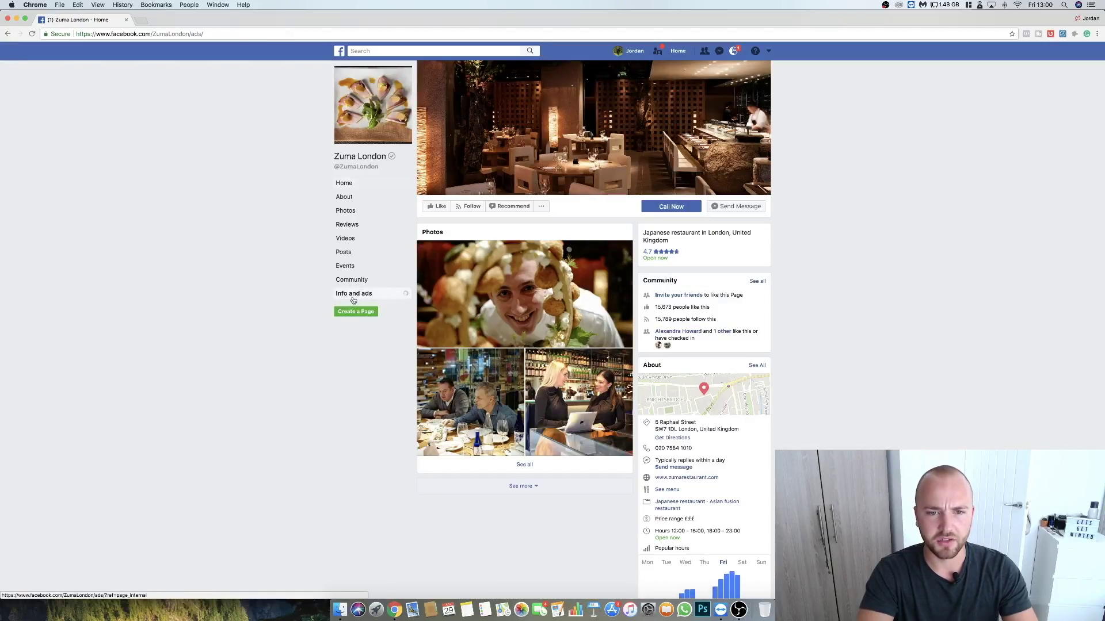
{"action": "left_click", "coordinate": [353, 297]}
{"action": "left_click", "coordinate": [8, 34]}
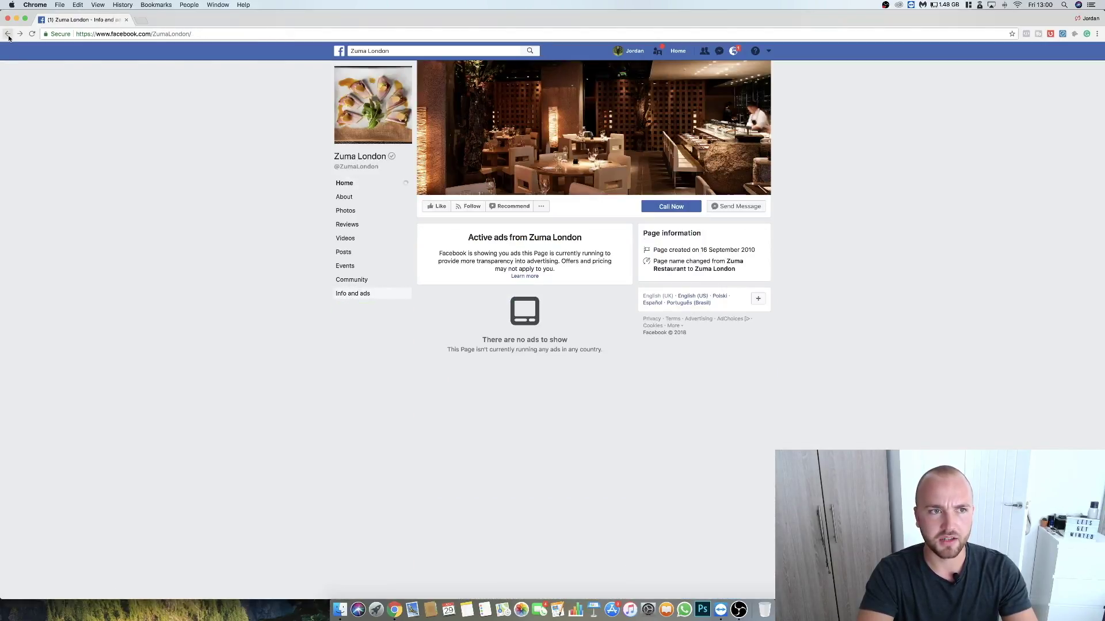
{"action": "left_click", "coordinate": [8, 34]}
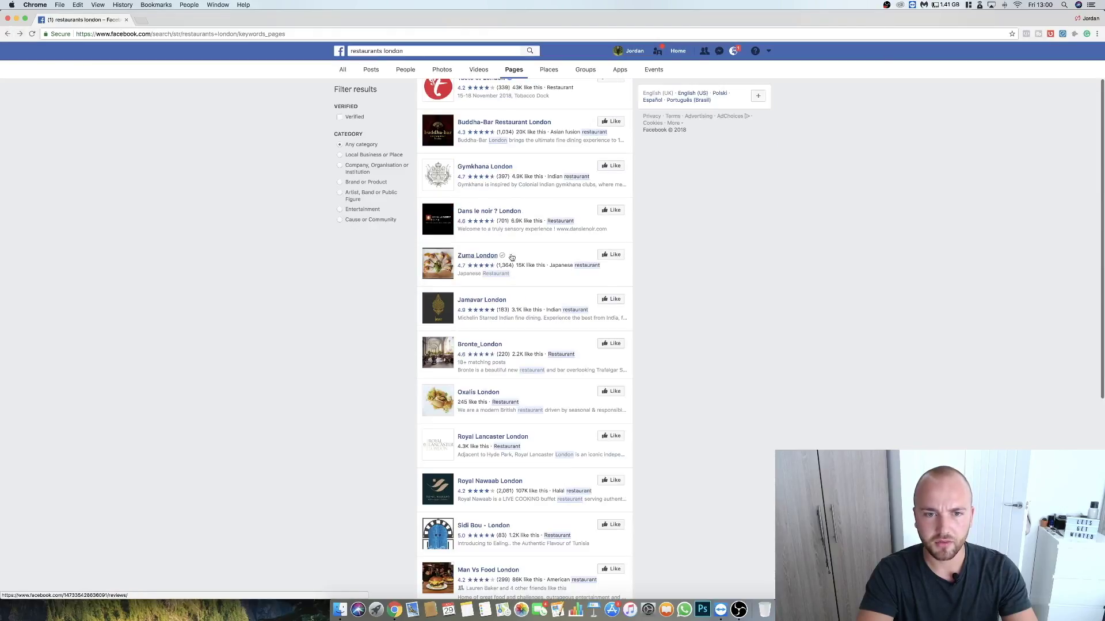
Step: Check Dans le noir ? London and Royal Lancaster London for active ads, returning to results
{"action": "left_click", "coordinate": [500, 213]}
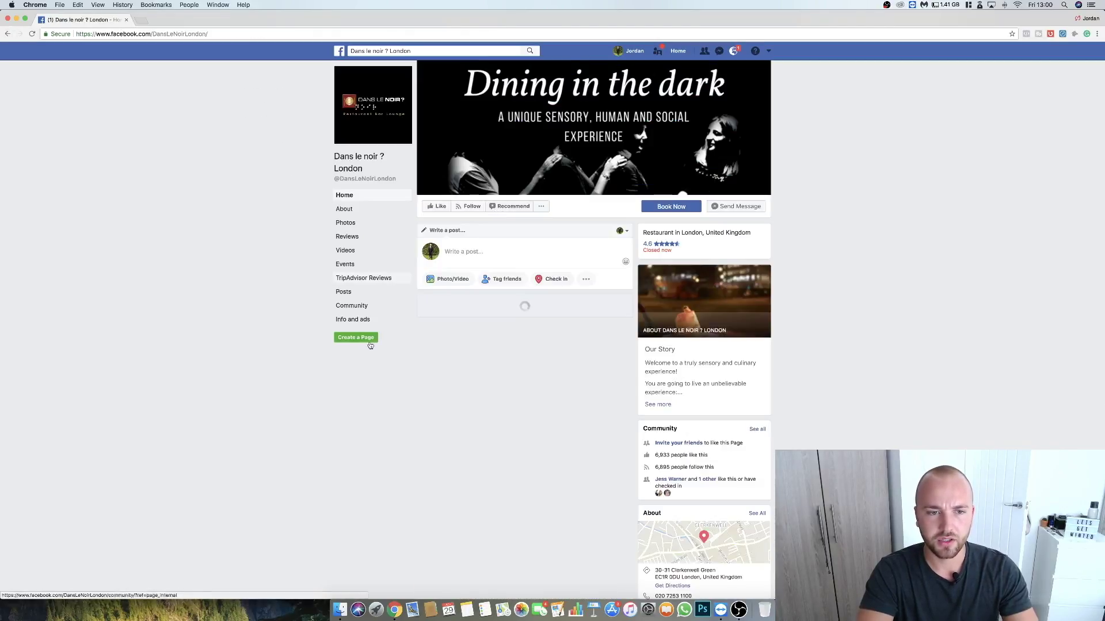
{"action": "left_click", "coordinate": [367, 320]}
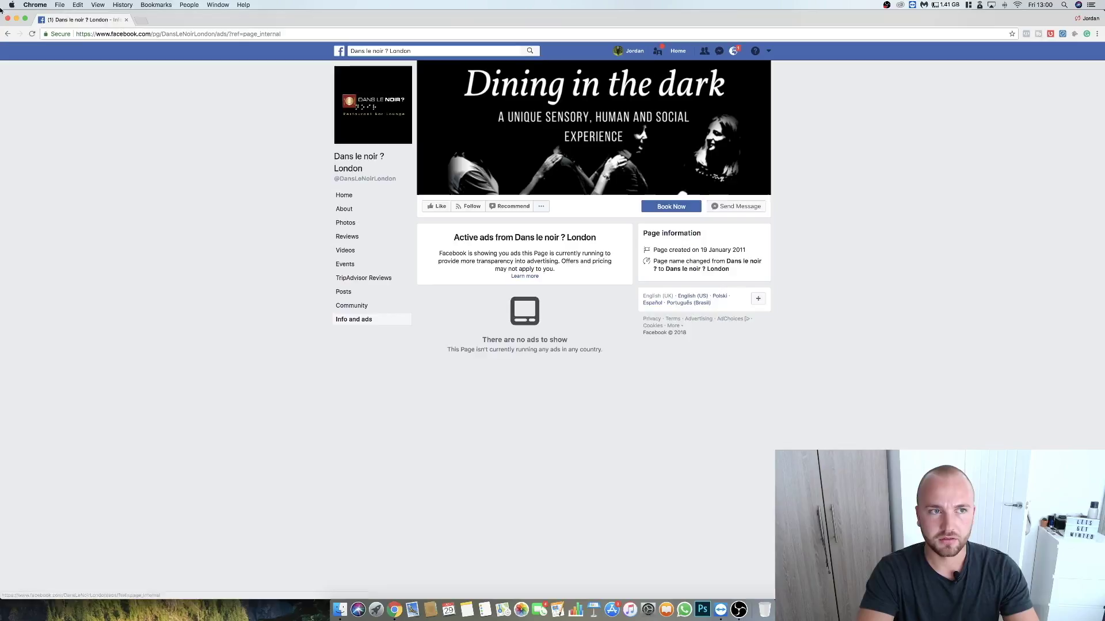
{"action": "left_click", "coordinate": [7, 34]}
{"action": "left_click", "coordinate": [7, 34]}
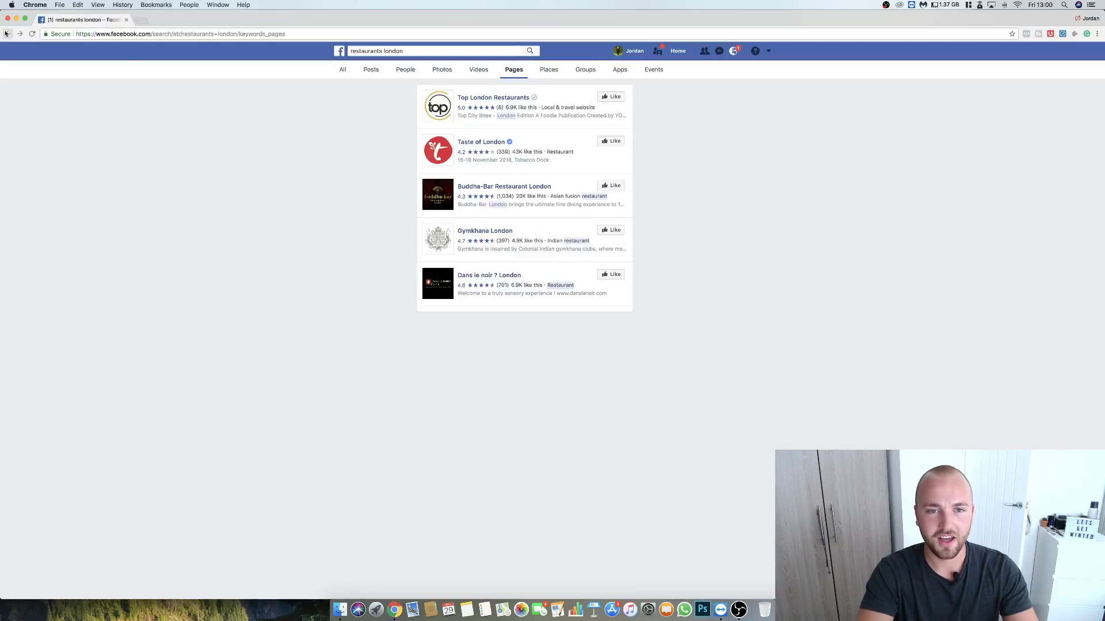
{"action": "scroll", "coordinate": [490, 362], "scroll_direction": "down", "scroll_amount": 5}
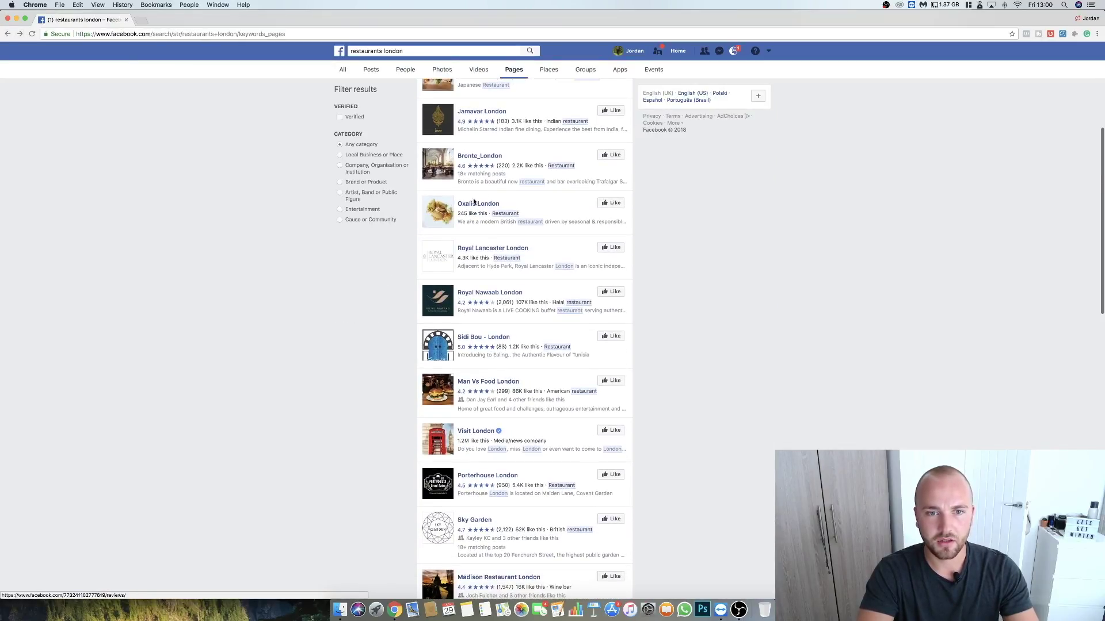
{"action": "left_click", "coordinate": [481, 250]}
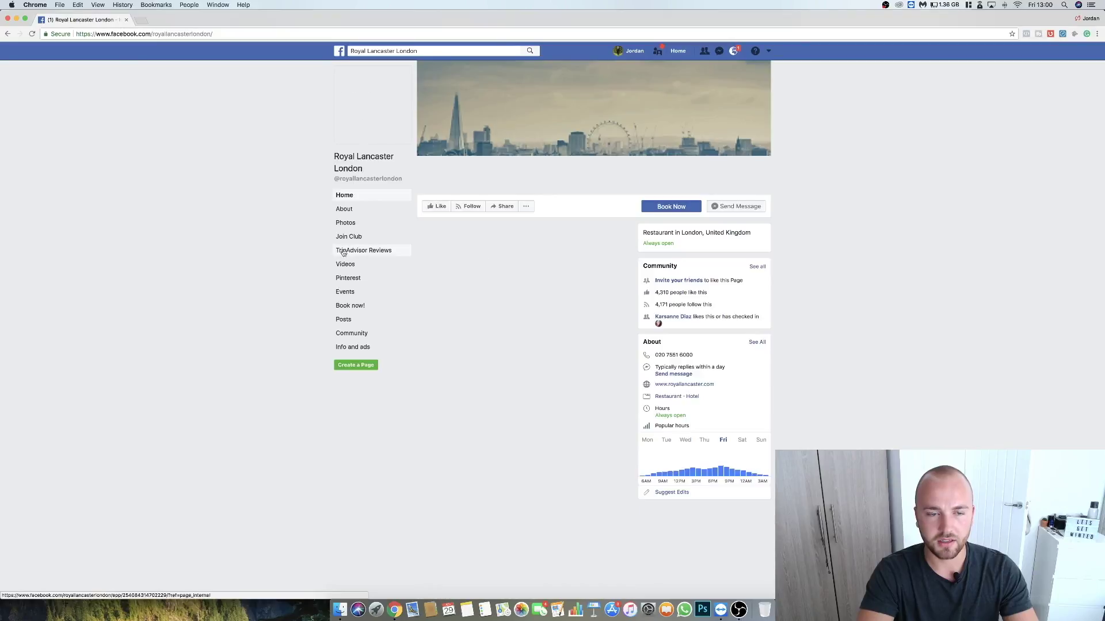
{"action": "left_click", "coordinate": [364, 348]}
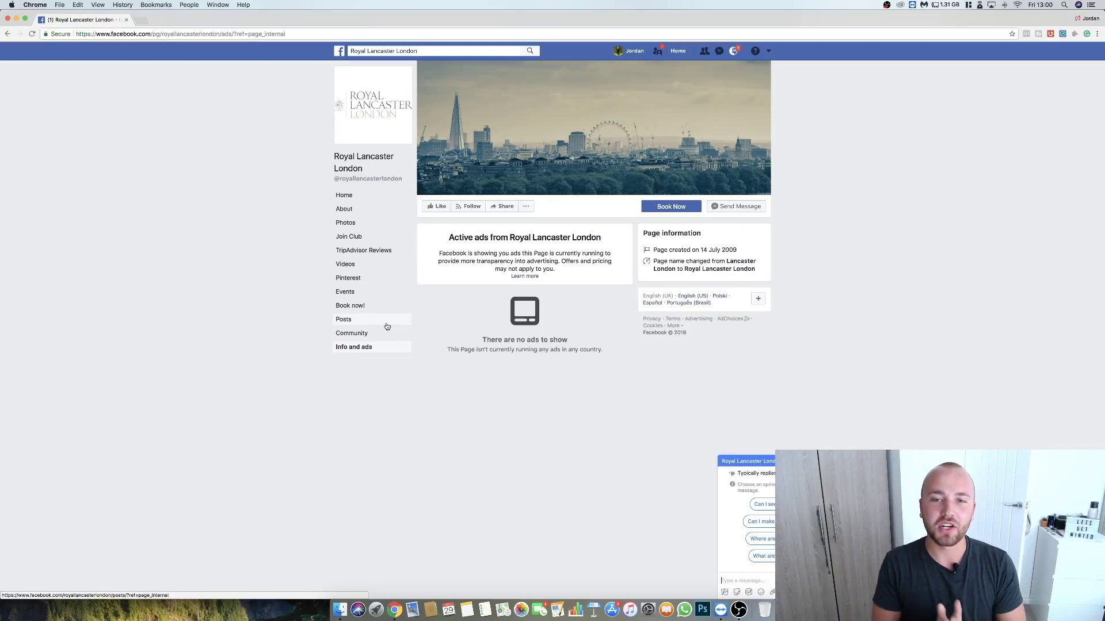
{"action": "left_click", "coordinate": [7, 34]}
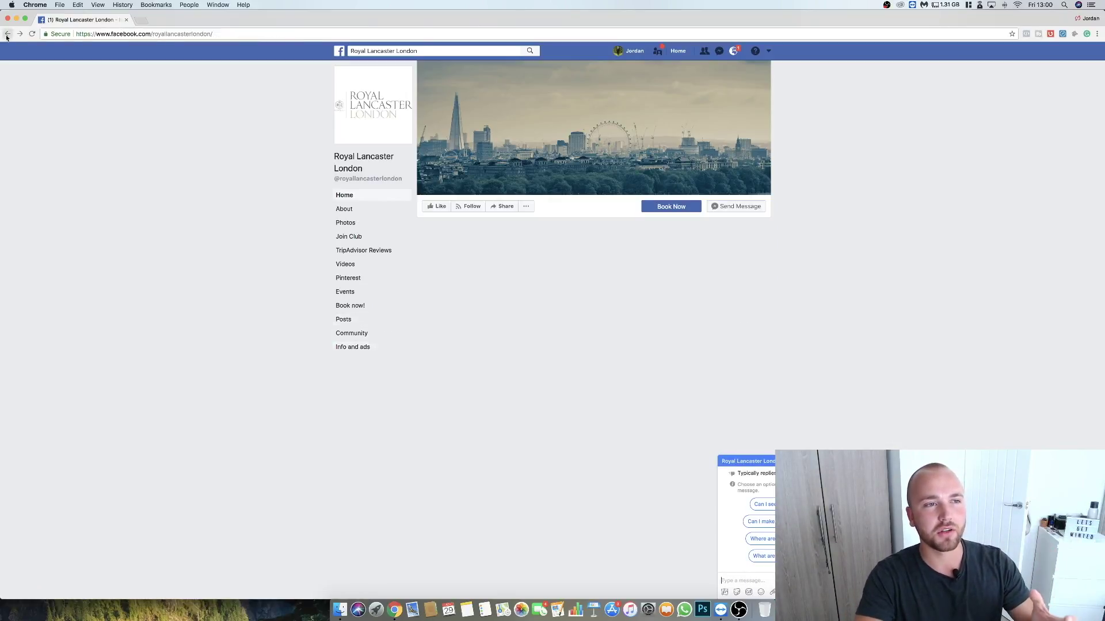
{"action": "left_click", "coordinate": [7, 34]}
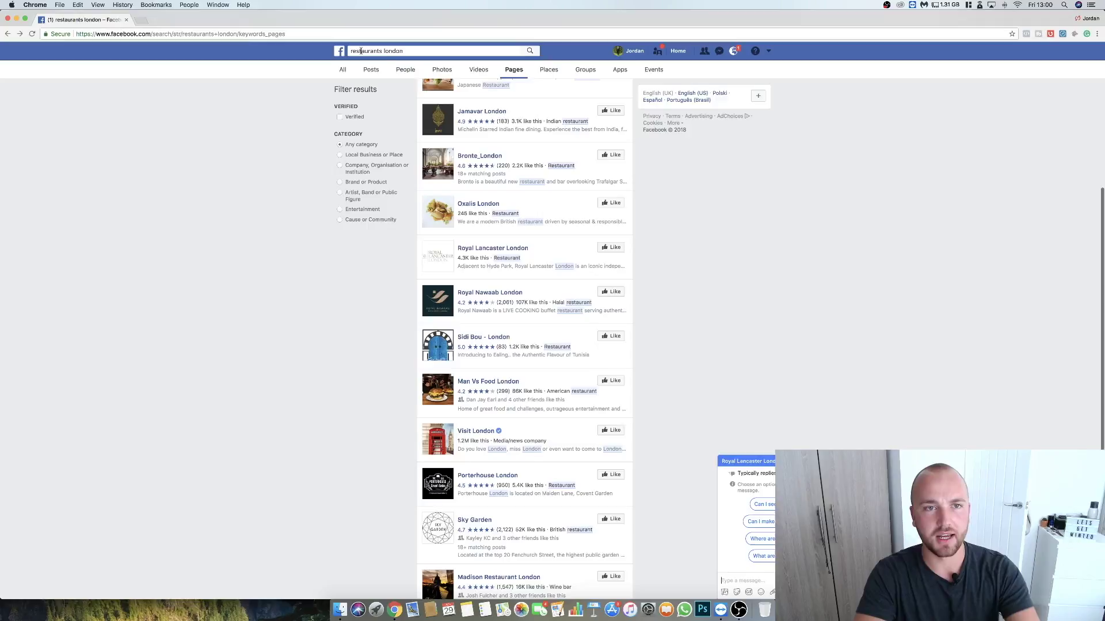
Step: Search 'rooftop gardens', open the first Rooftop Gardens Page and view its Info and ads
{"action": "left_click", "coordinate": [389, 52]}
{"action": "type", "text": "rooftop"}
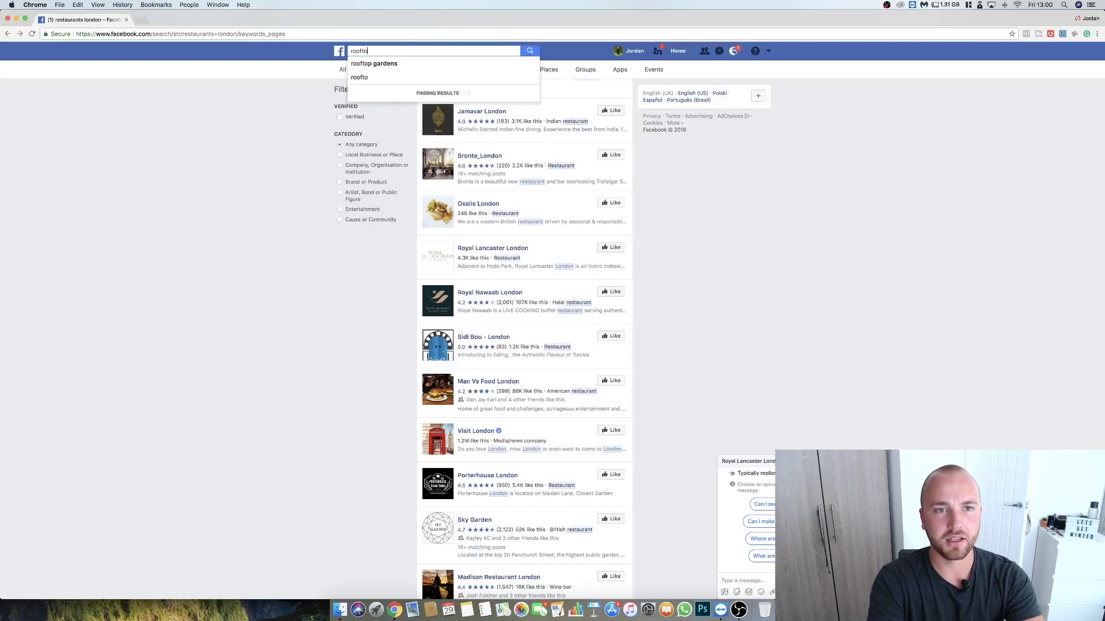
{"action": "type", "text": " gardens"}
{"action": "key", "text": "Return"}
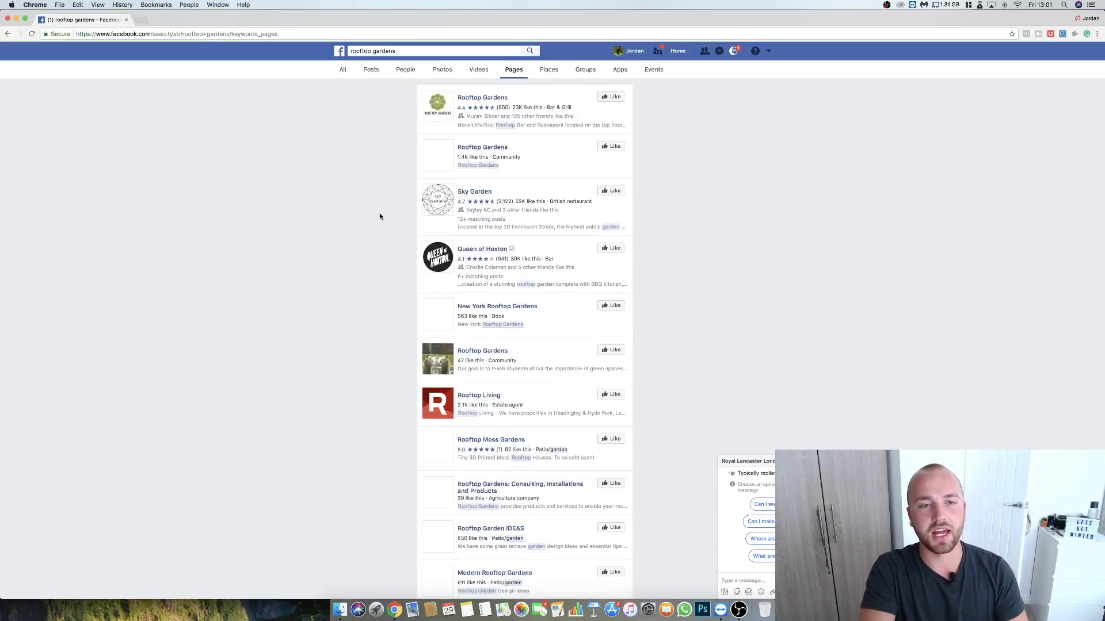
{"action": "left_click", "coordinate": [481, 98]}
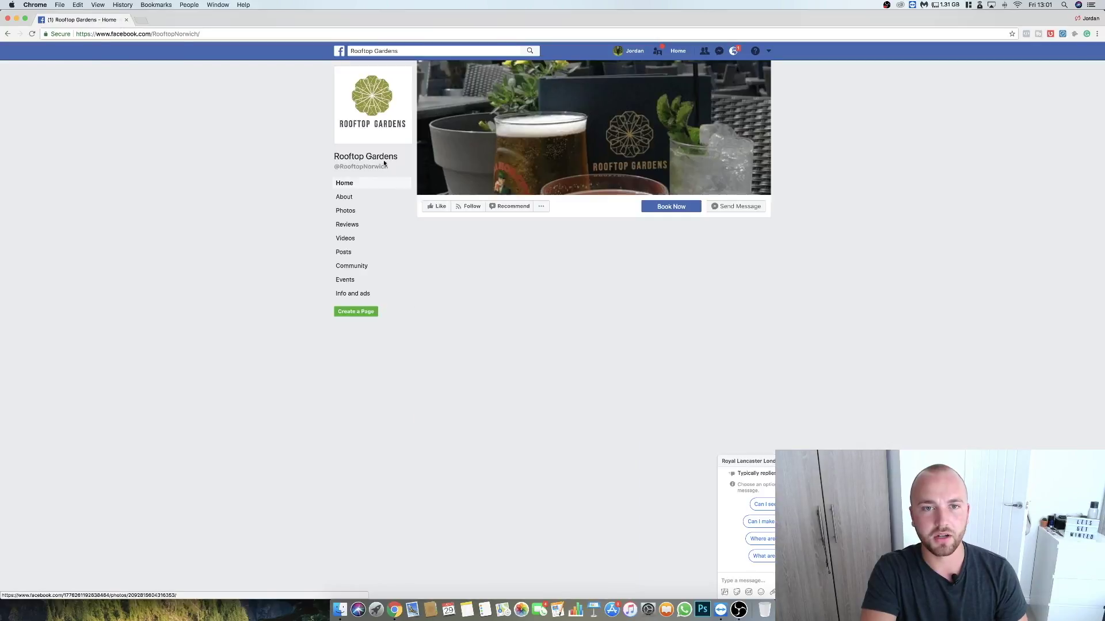
{"action": "left_click", "coordinate": [346, 293]}
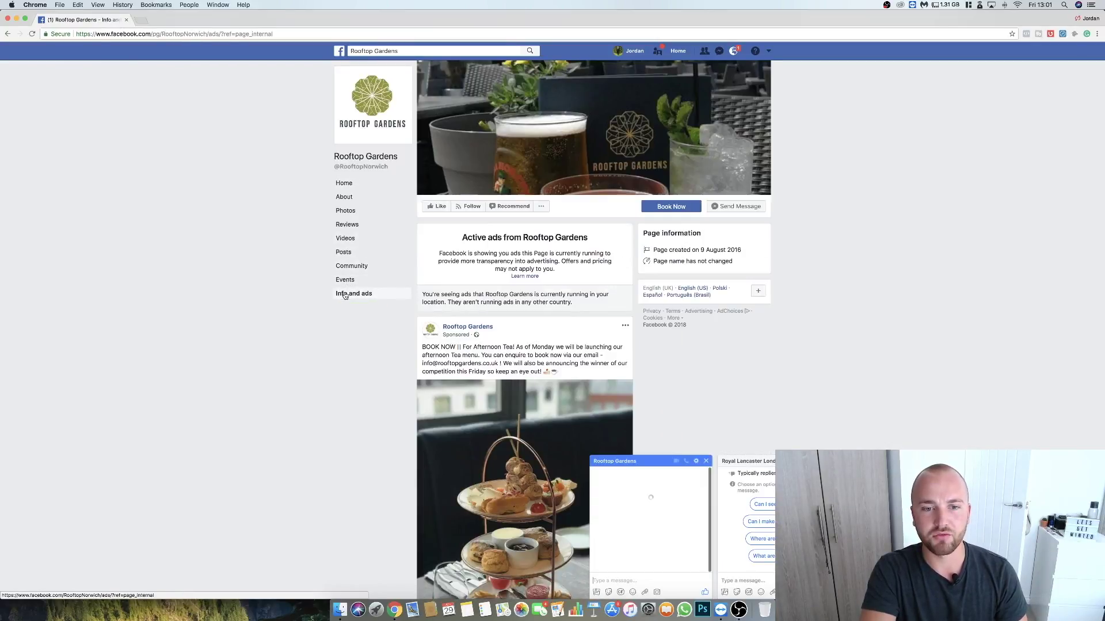
{"action": "scroll", "coordinate": [674, 398], "scroll_direction": "down", "scroll_amount": 3}
Step: Close the Rooftop Gardens and Royal Lancaster chat windows and enlarge the afternoon-tea ad
{"action": "left_click", "coordinate": [706, 461]}
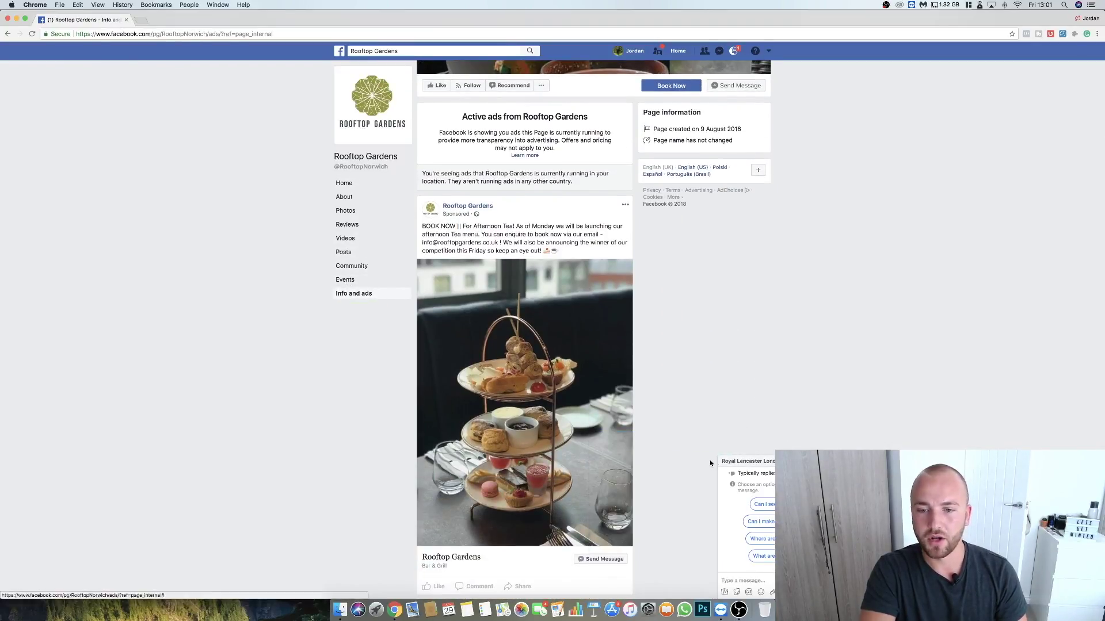
{"action": "left_click", "coordinate": [835, 461]}
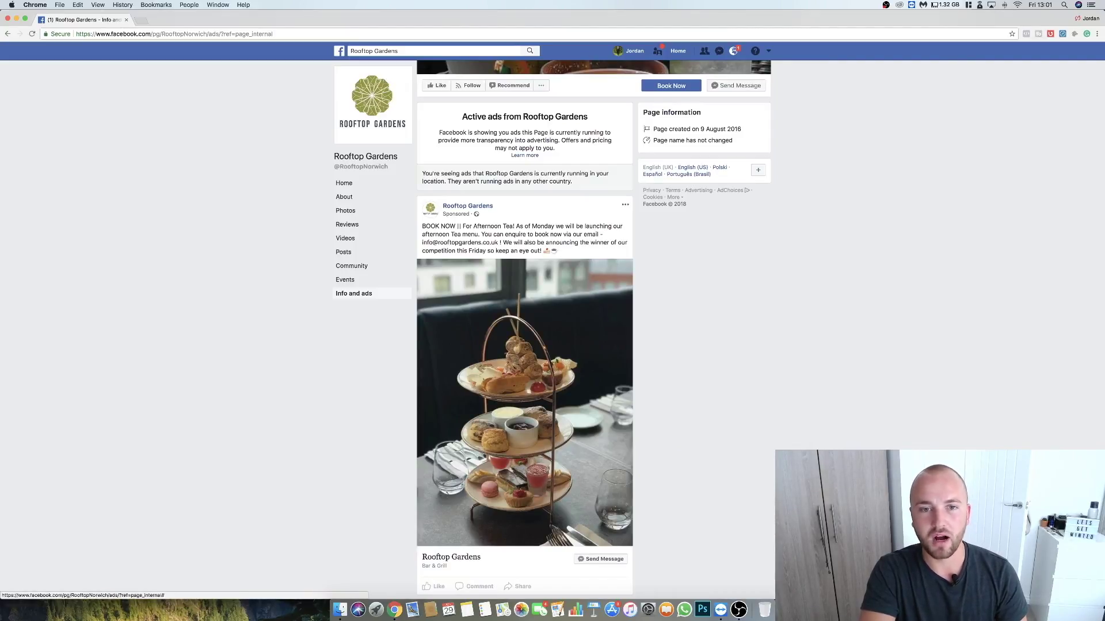
{"action": "left_click", "coordinate": [530, 393]}
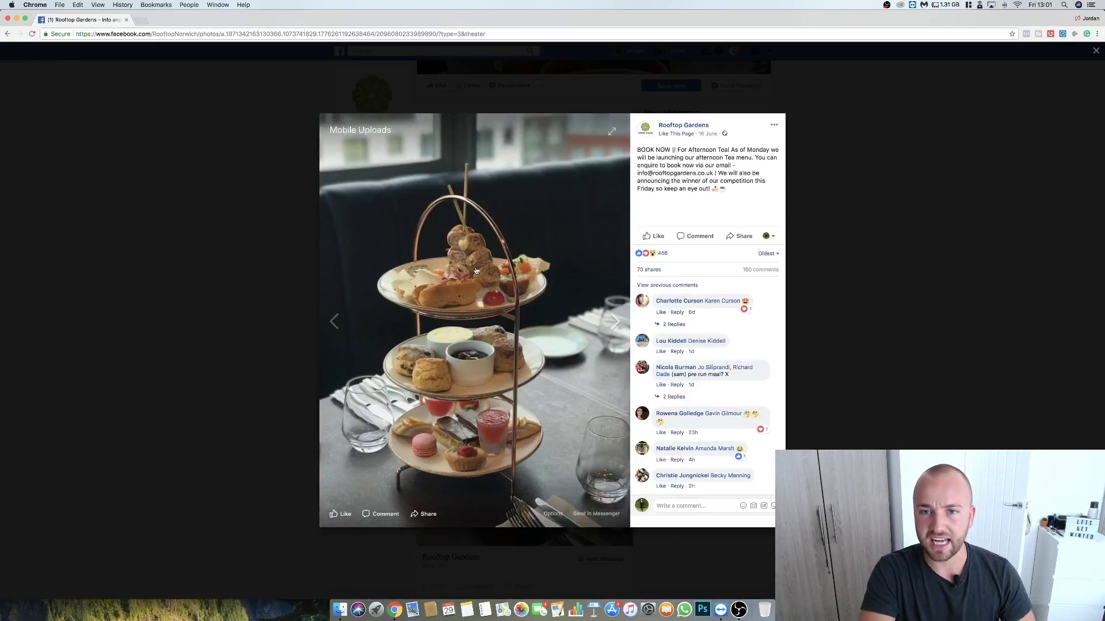
{"action": "mouse_move", "coordinate": [675, 368]}
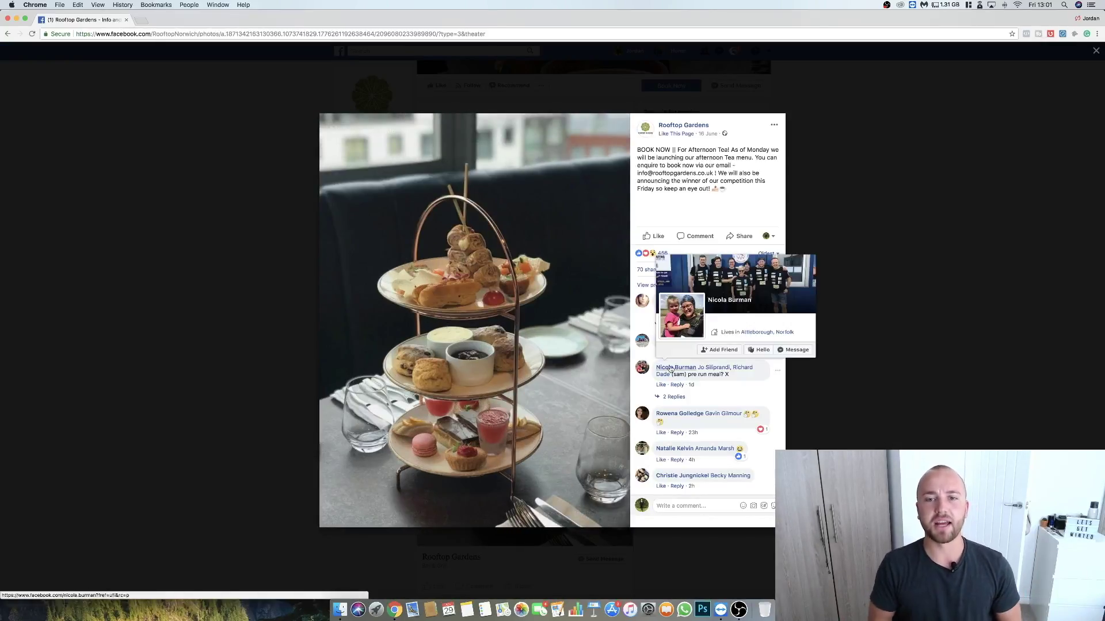
{"action": "left_click", "coordinate": [591, 545]}
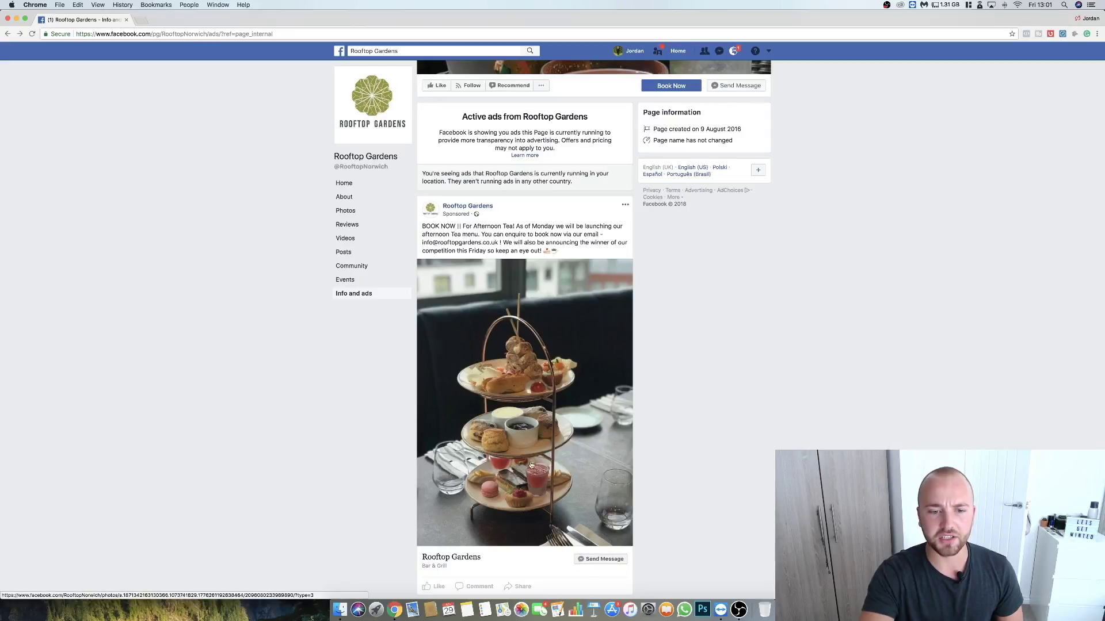
{"action": "left_click", "coordinate": [547, 473]}
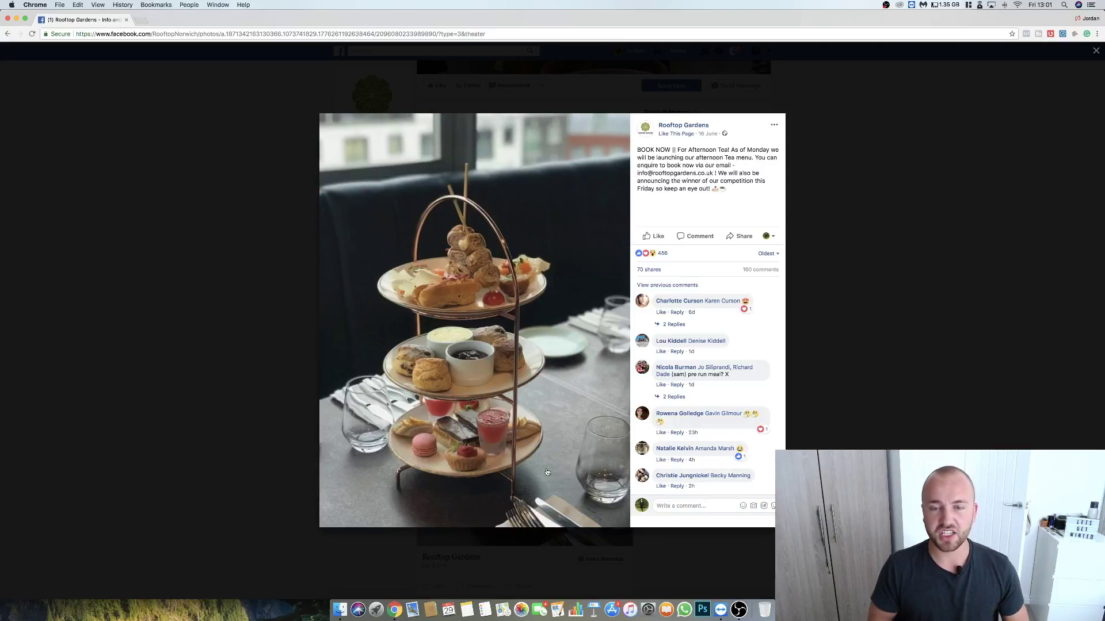
{"action": "key", "text": "Escape"}
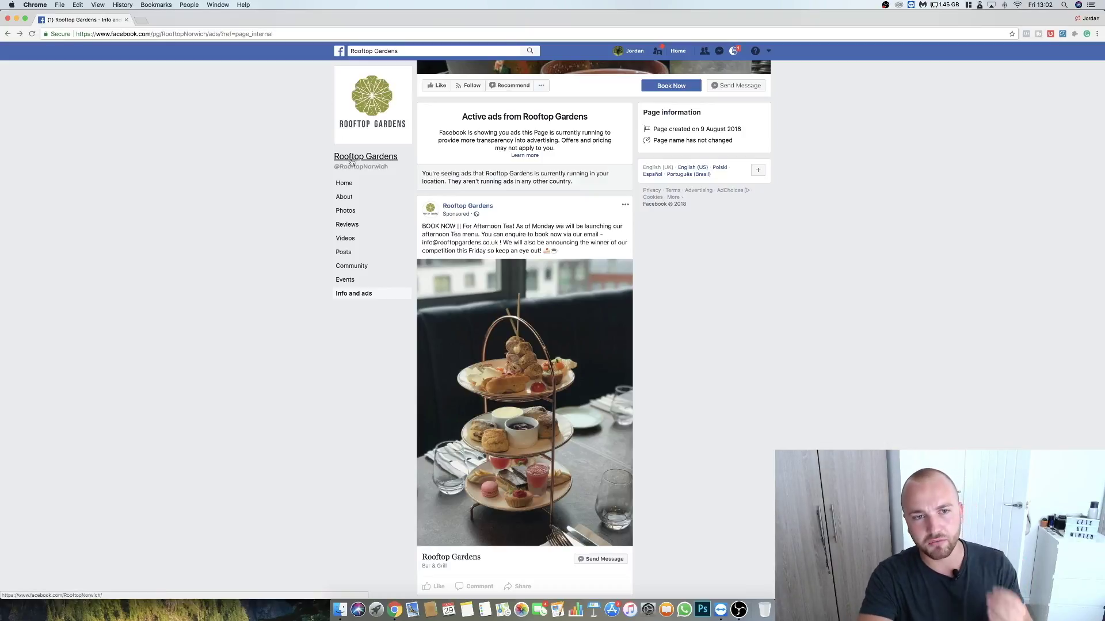
Step: Go back to the Rooftop Gardens Page's Home tab via the Page name
{"action": "left_click", "coordinate": [353, 185]}
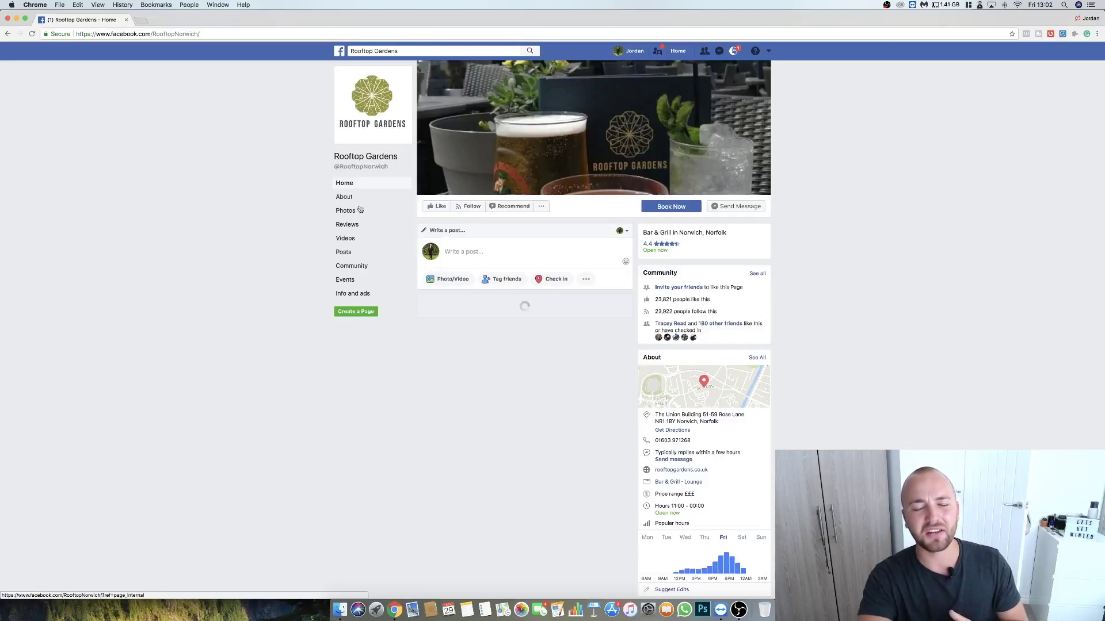